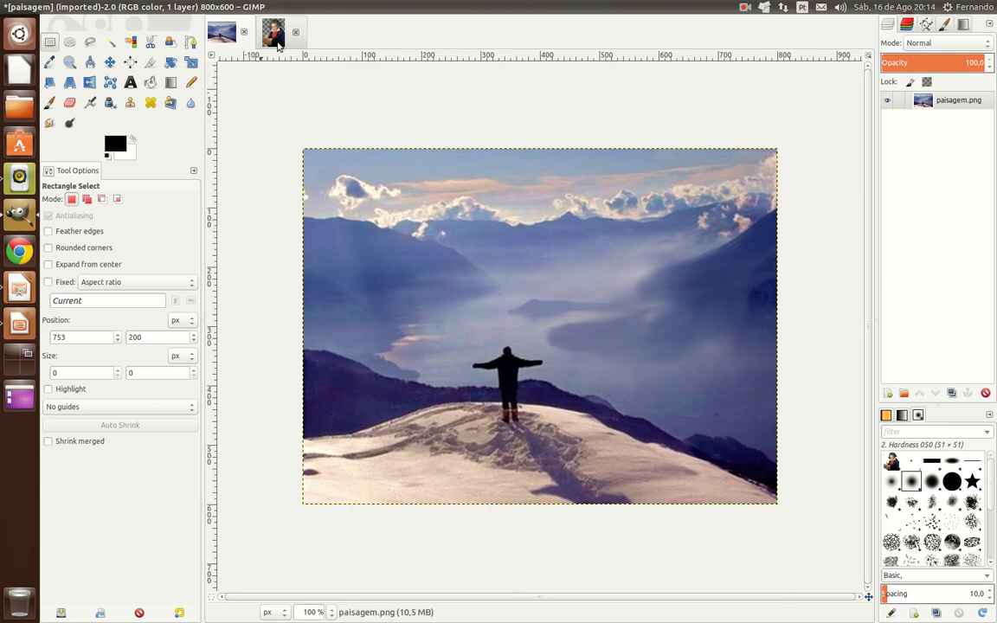
Copy the entire Beethoven portrait image and paste it into the paisagem landscape image
click(274, 35)
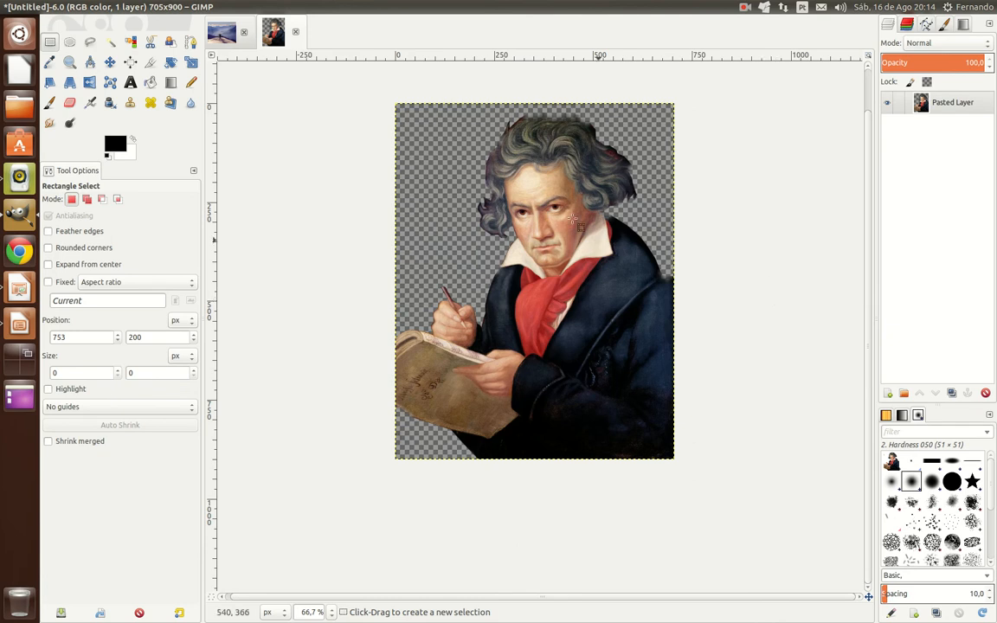
click(229, 36)
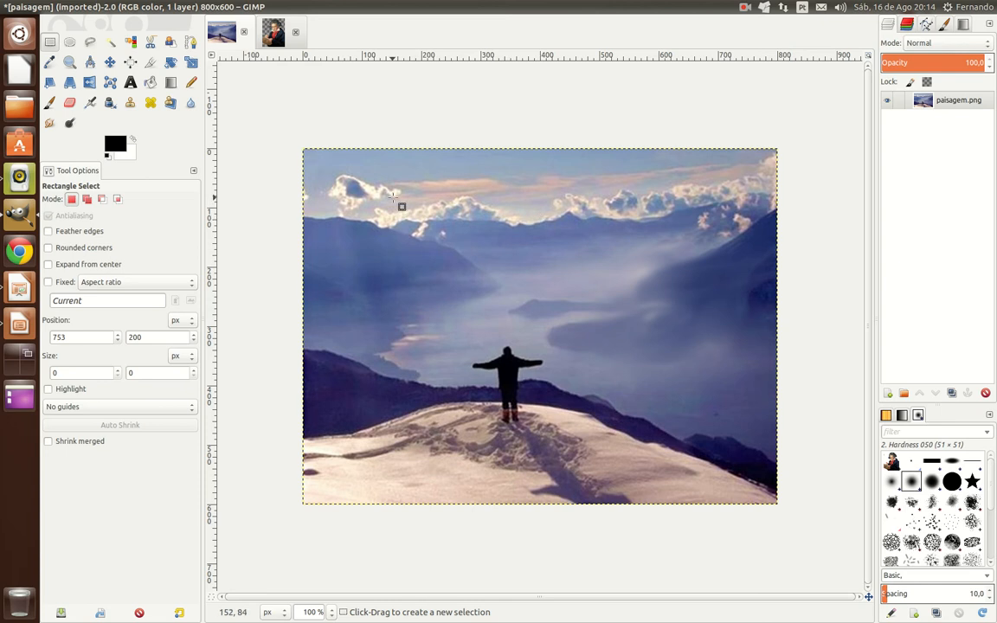
click(267, 38)
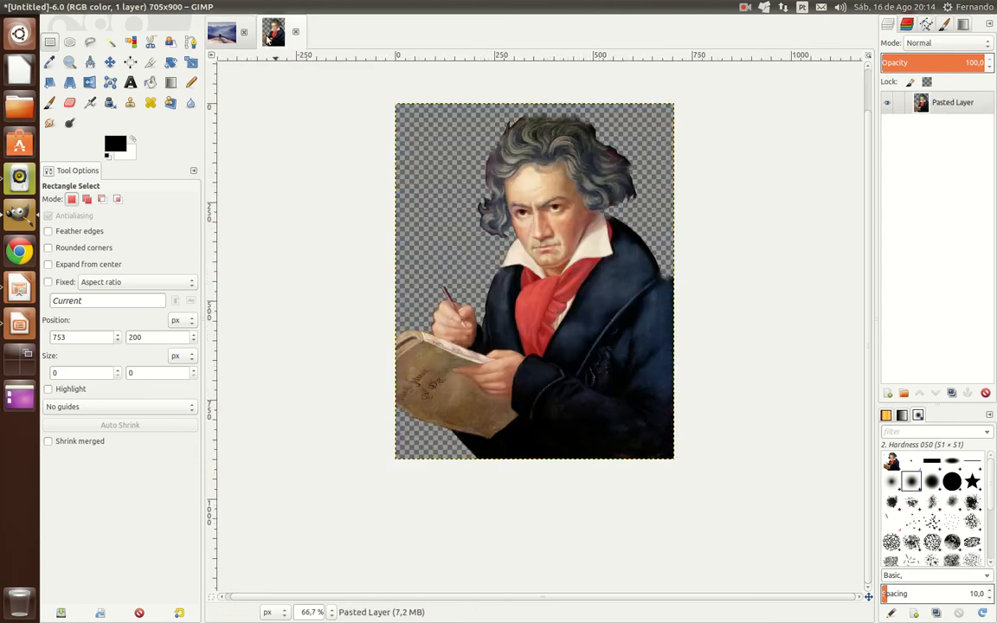
key(ctrl+a)
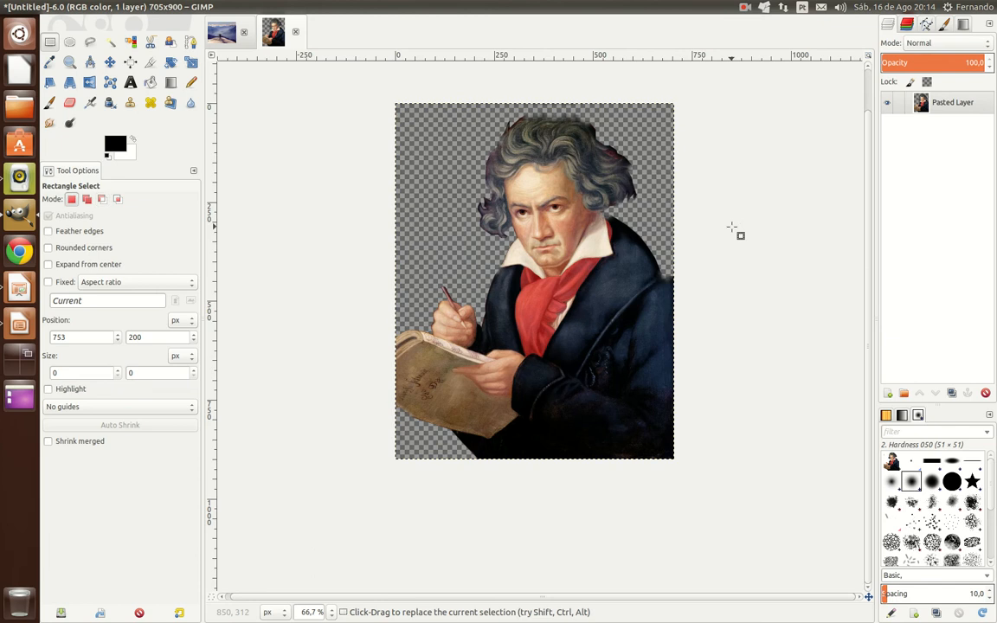
key(ctrl+c)
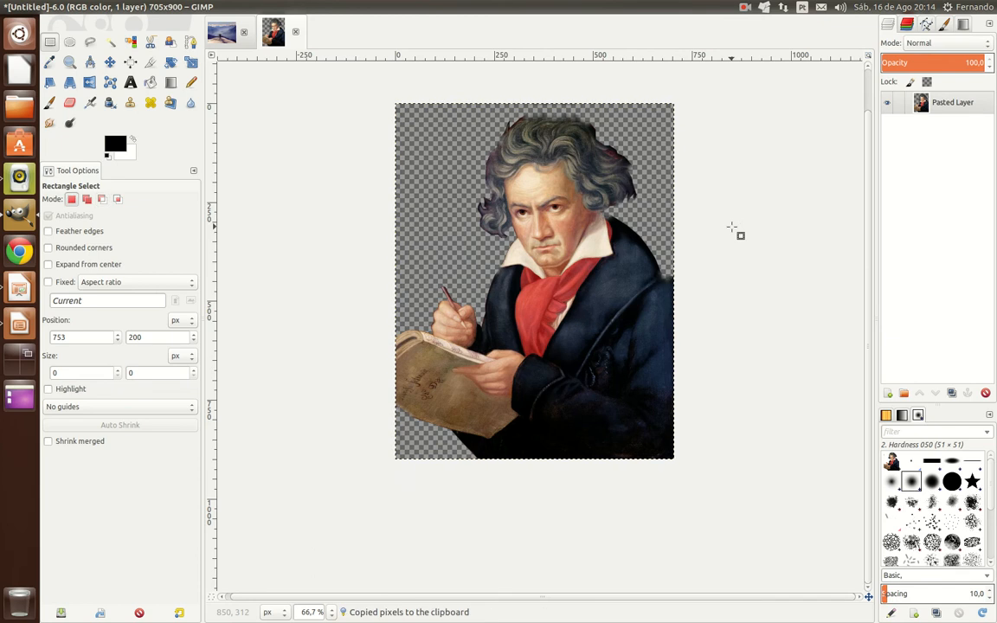
click(220, 34)
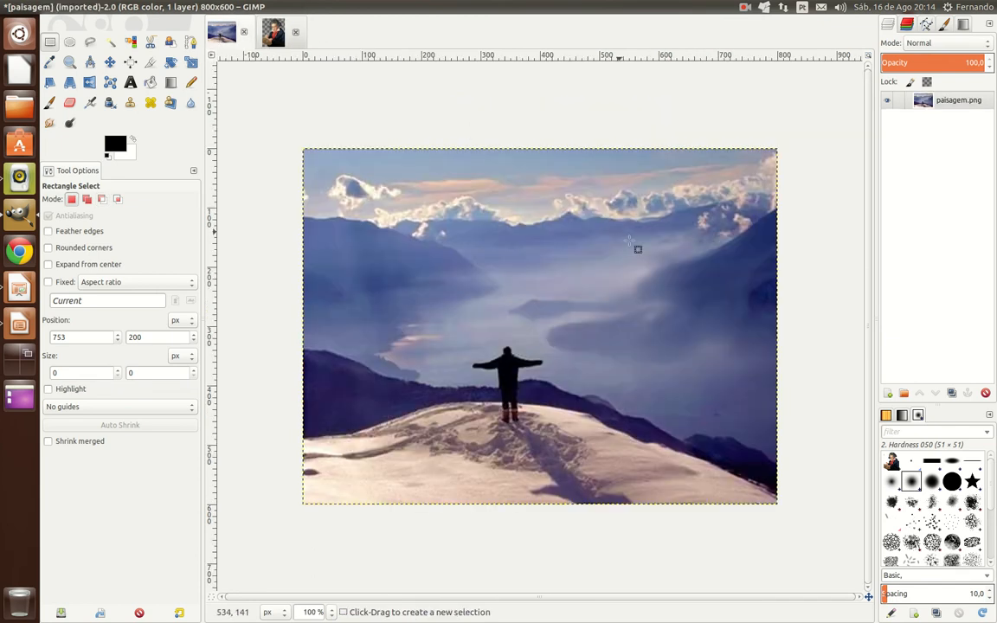
key(ctrl+v)
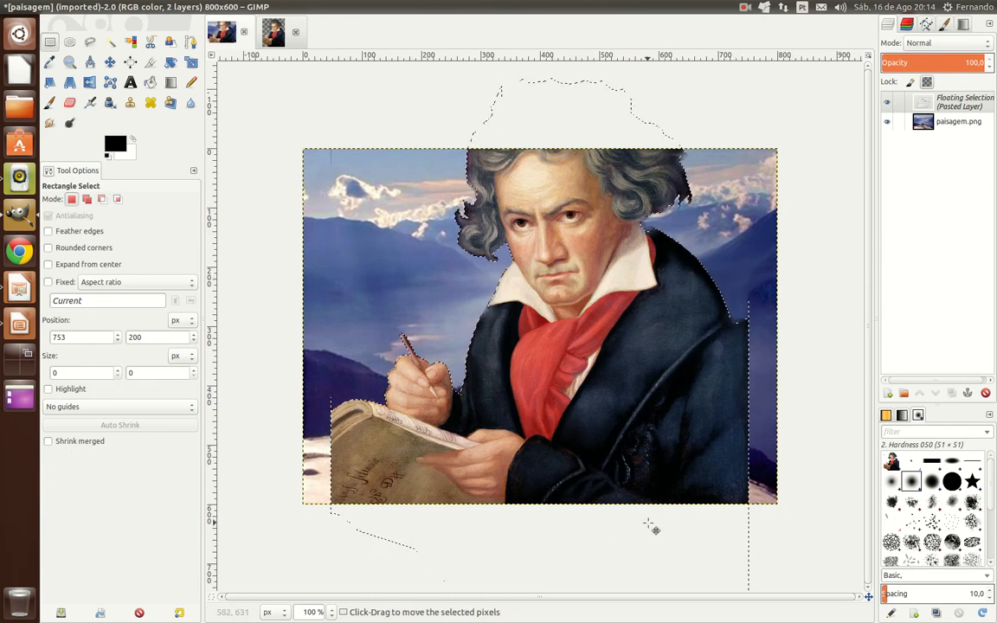
Scale the pasted portrait to 334 × 427 px with its aspect ratio locked, placing it in the landscape's upper-right area
click(192, 66)
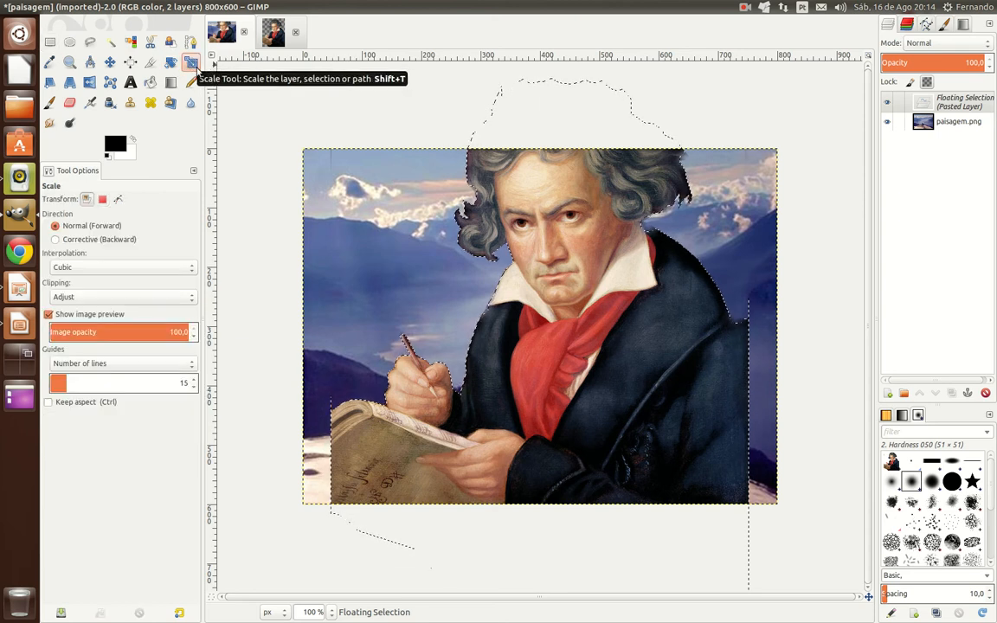
click(596, 271)
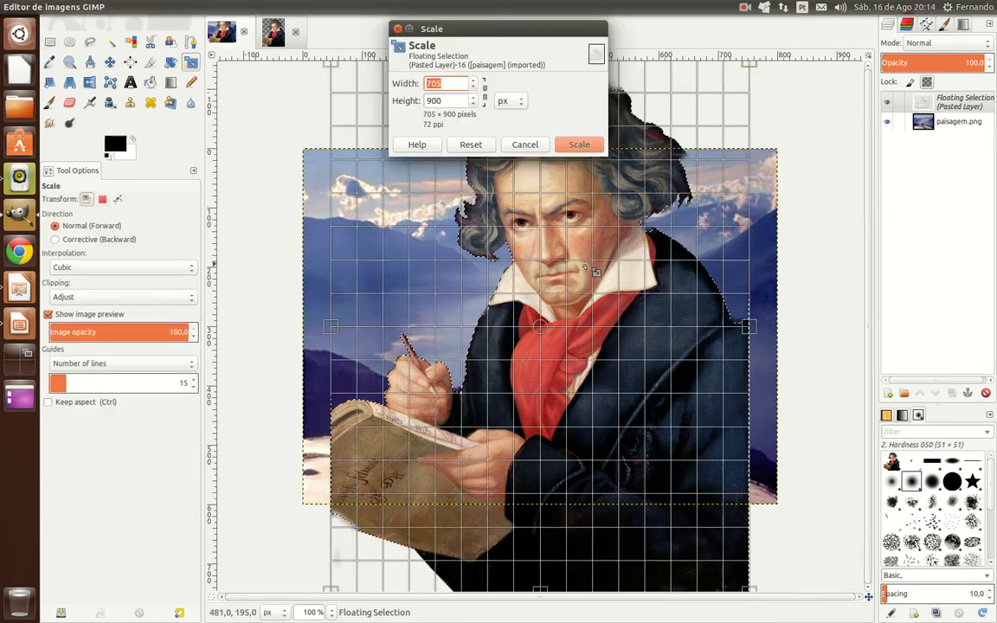
click(485, 95)
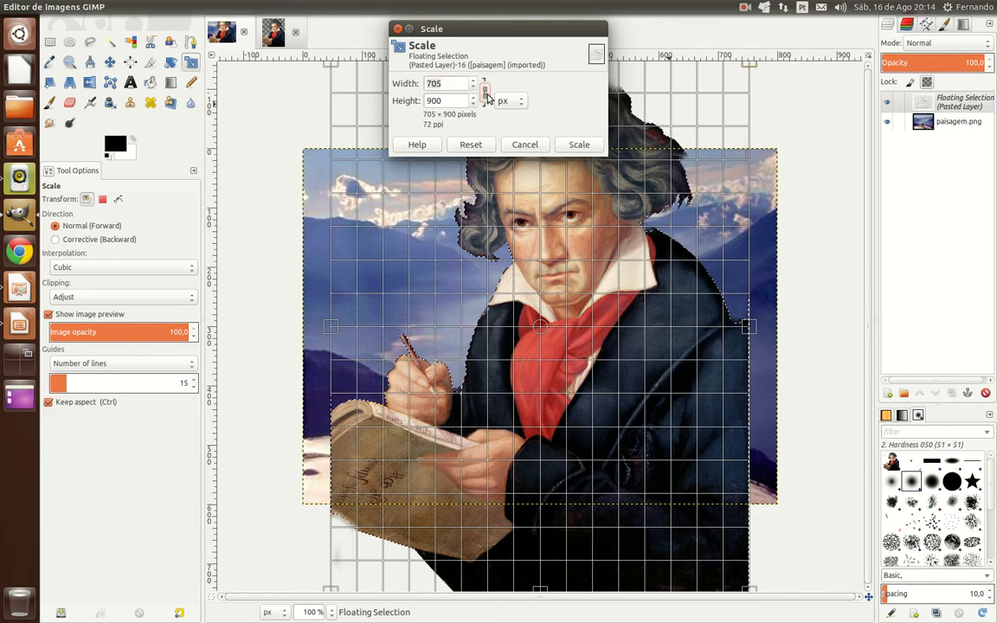
drag(663, 130, 673, 297)
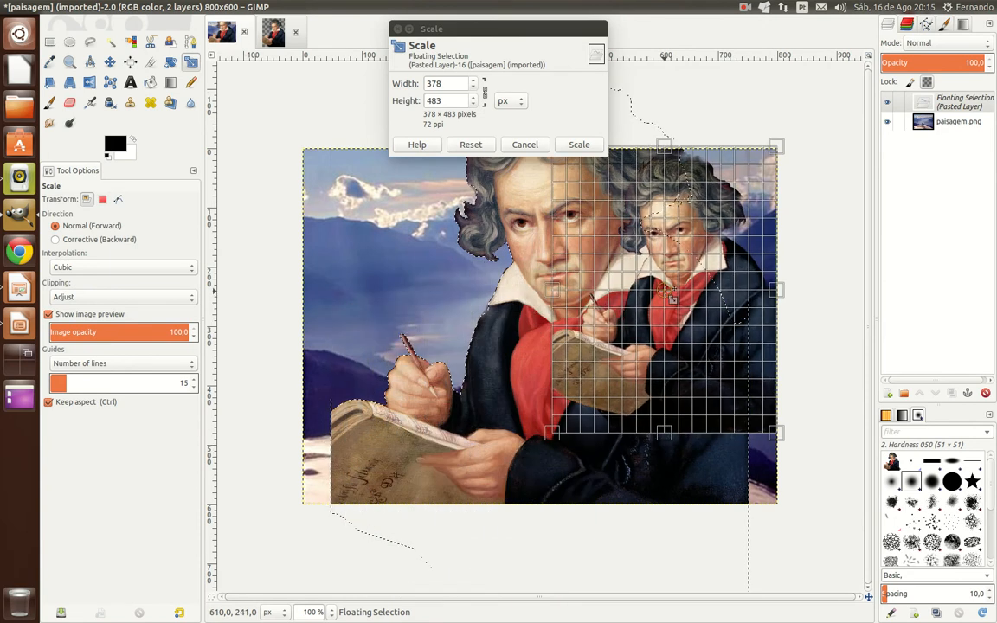
drag(665, 434, 665, 417)
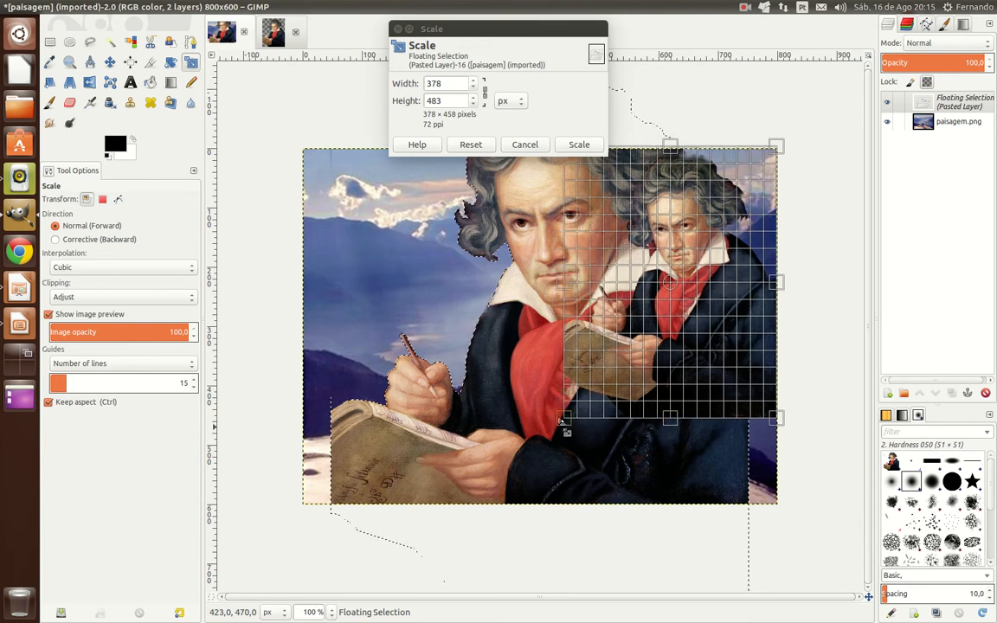
drag(563, 419, 573, 408)
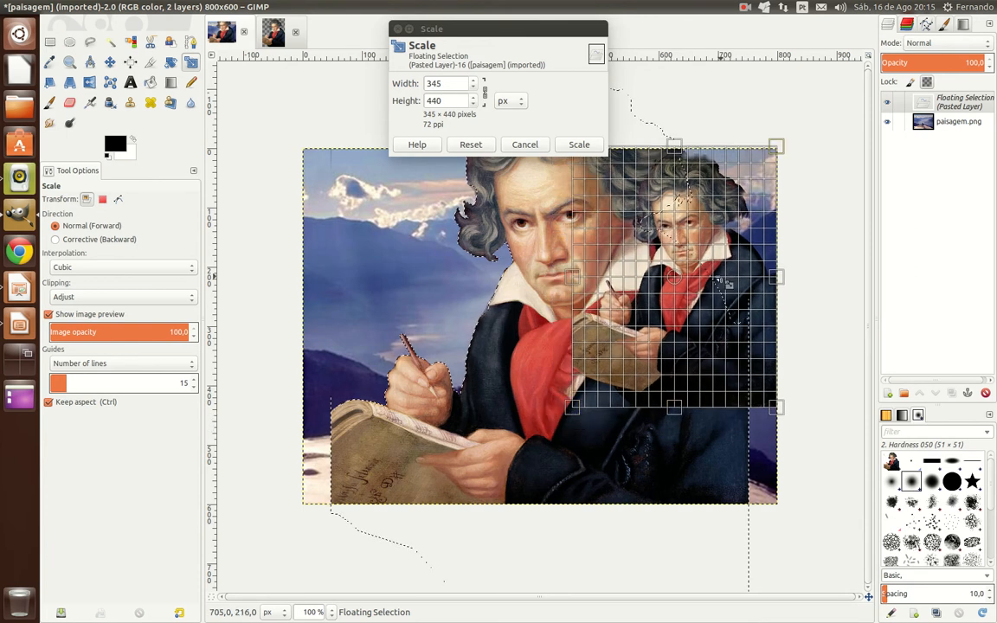
drag(728, 284, 675, 292)
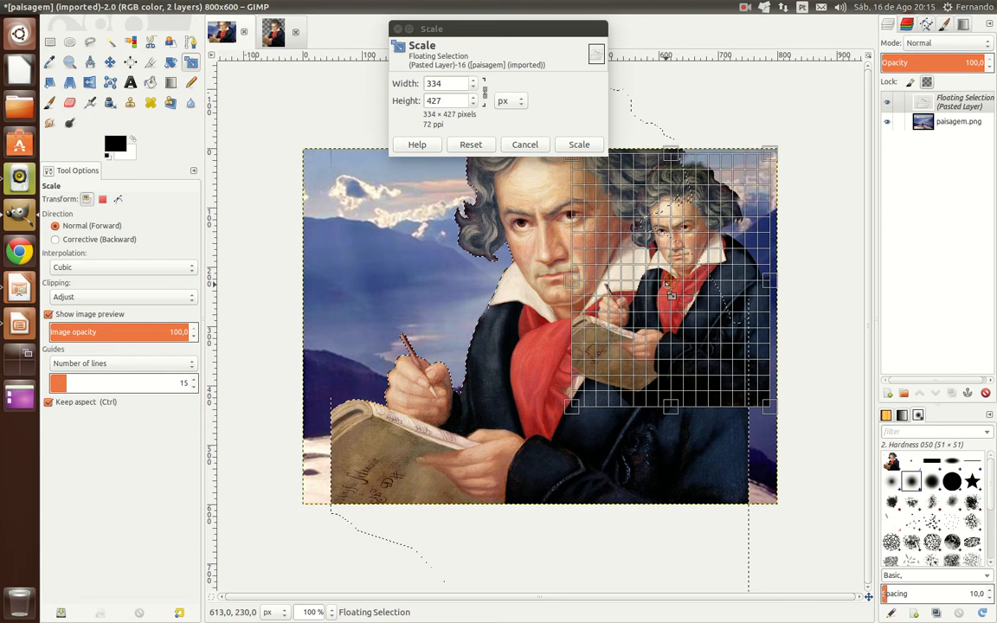
click(579, 145)
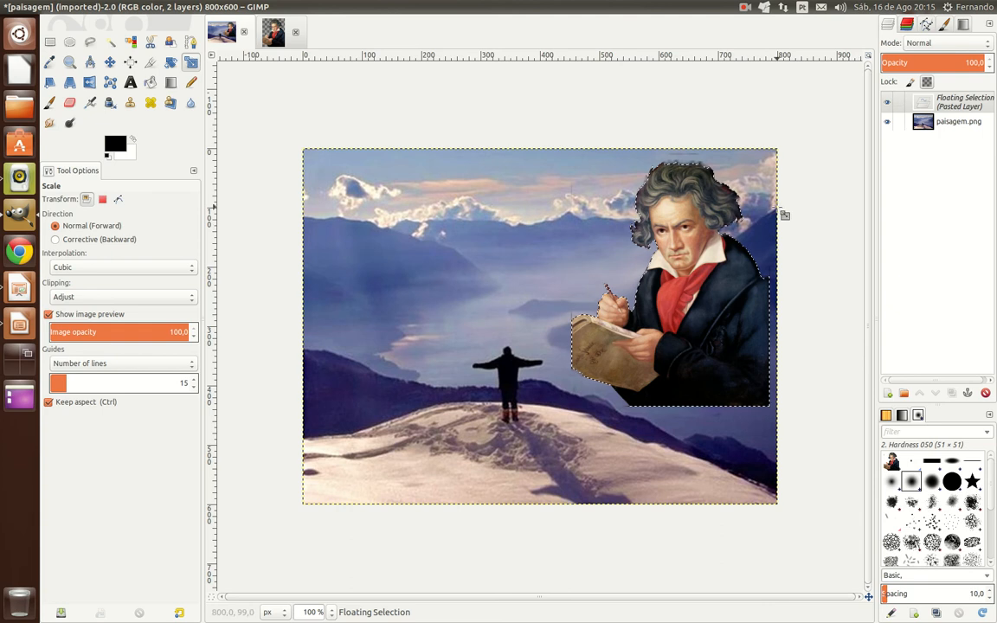
Enlarge the floating portrait to 344 × 438 px so that it reaches the landscape's upper-right corner
click(702, 273)
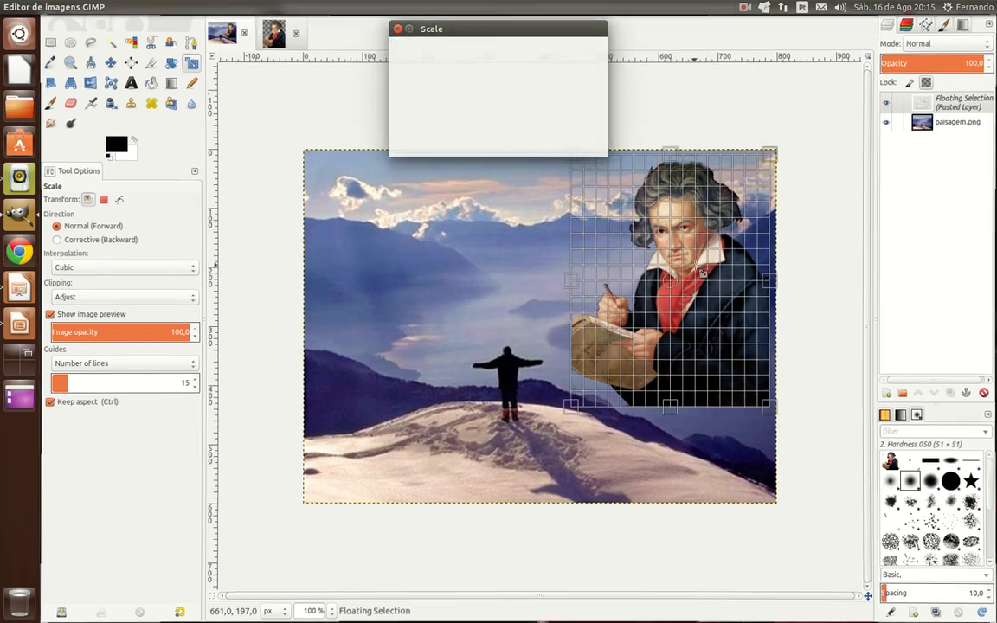
drag(784, 158, 787, 154)
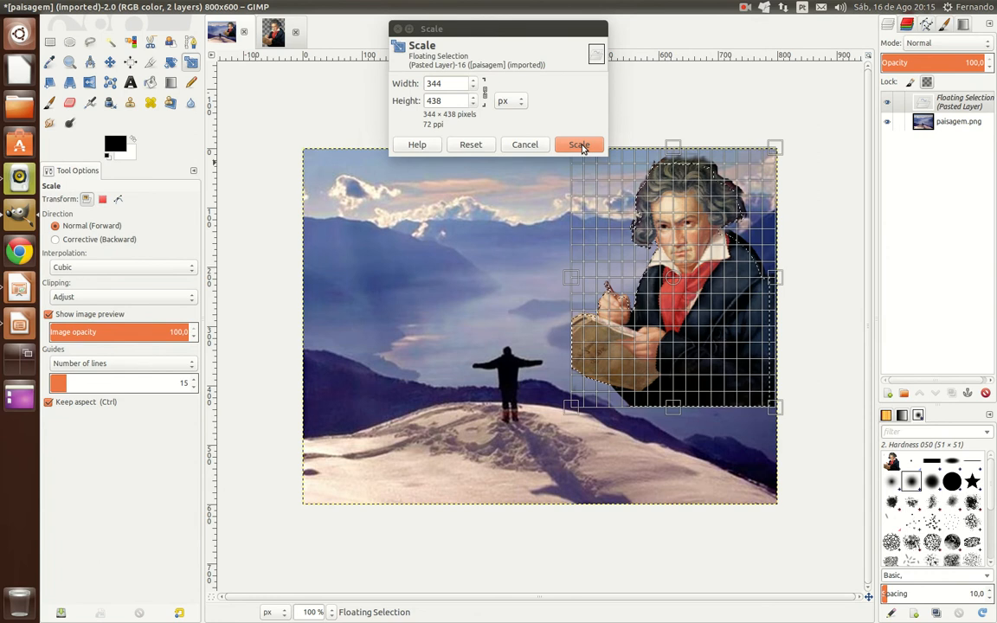
click(580, 145)
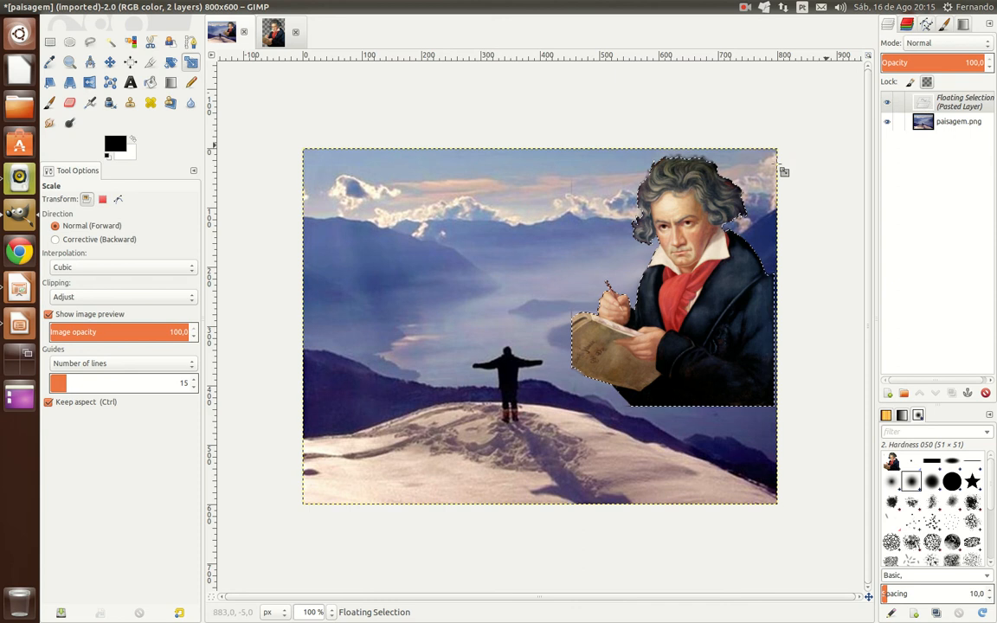
Turn the floating portrait selection into a new layer
right_click(923, 104)
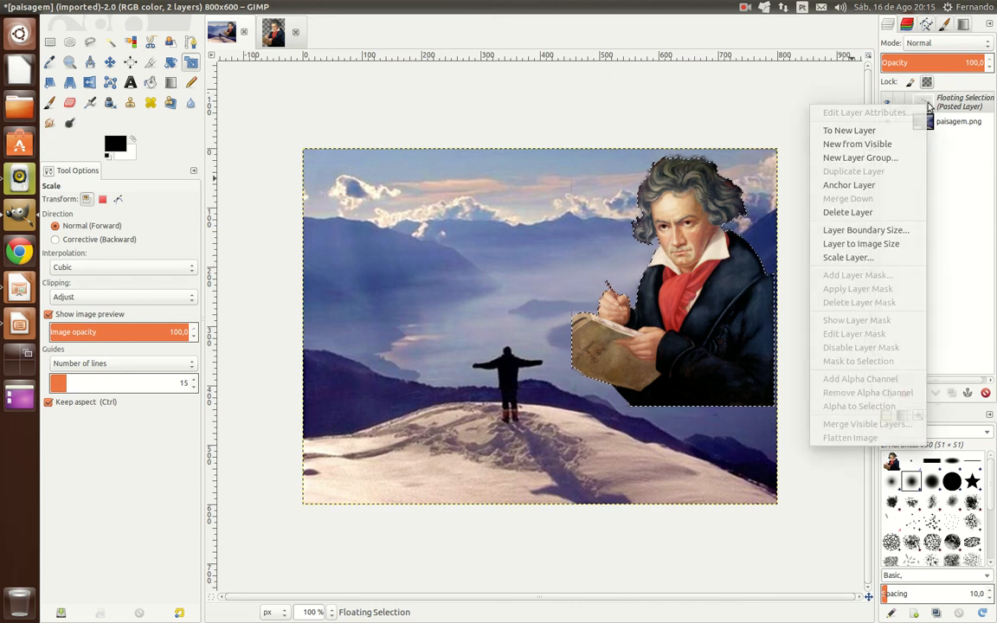
click(938, 105)
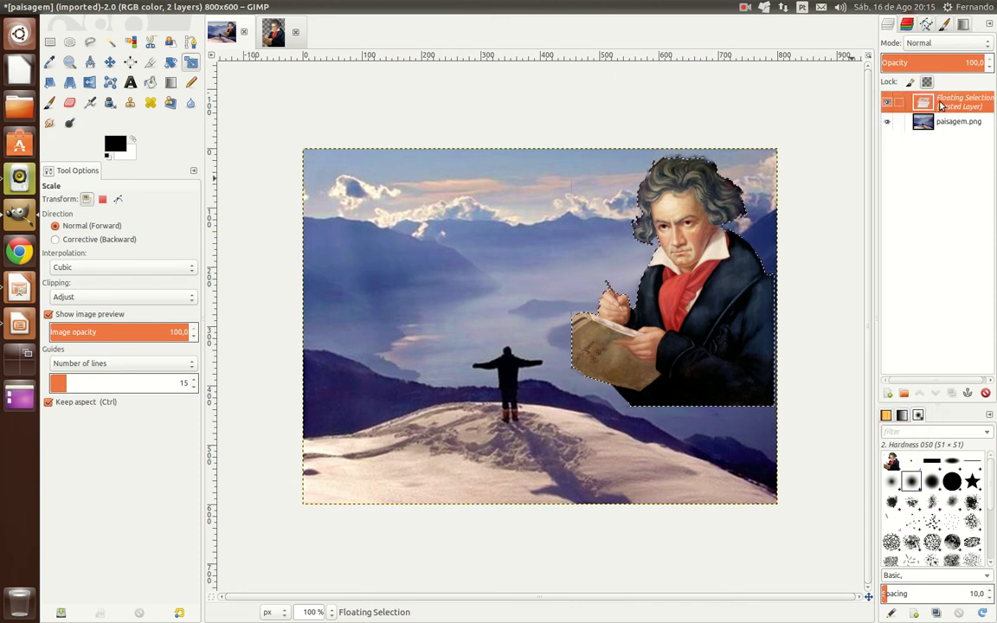
right_click(941, 104)
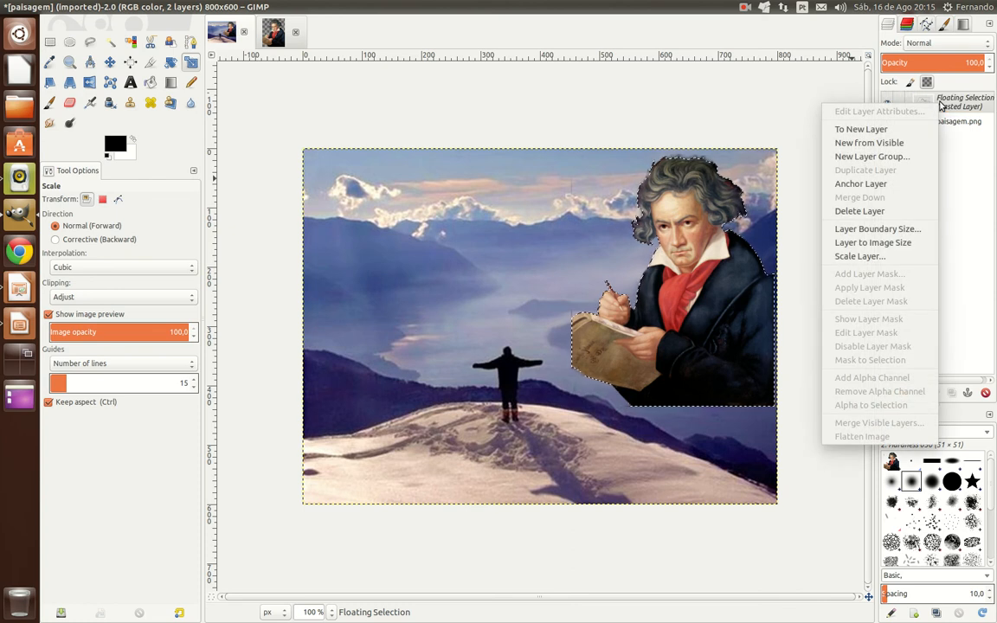
click(864, 130)
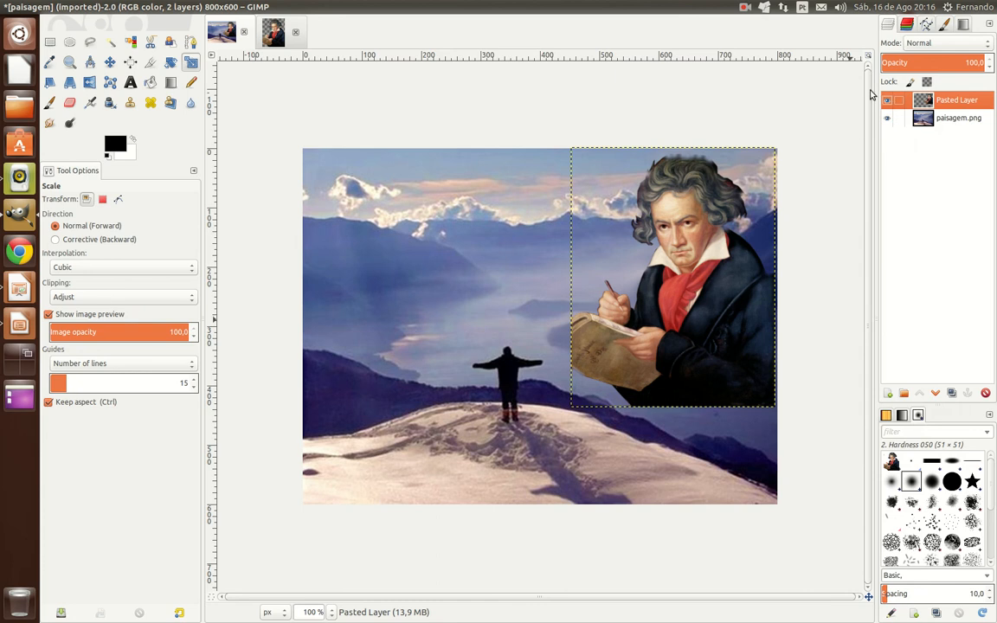
Set the portrait layer's blend mode to Lighten only, and select the paisagem.png layer
click(928, 45)
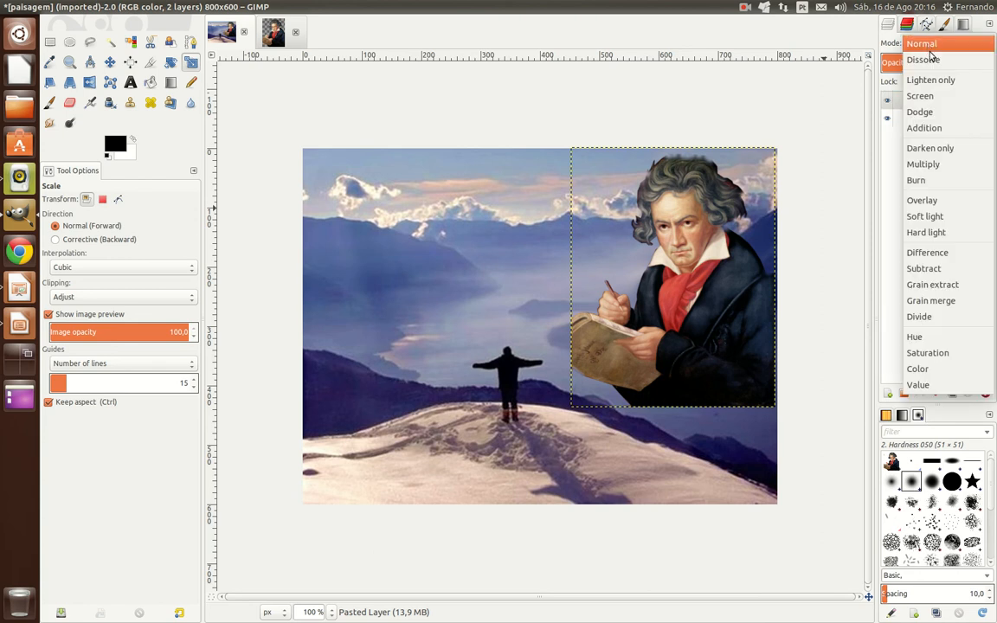
click(958, 89)
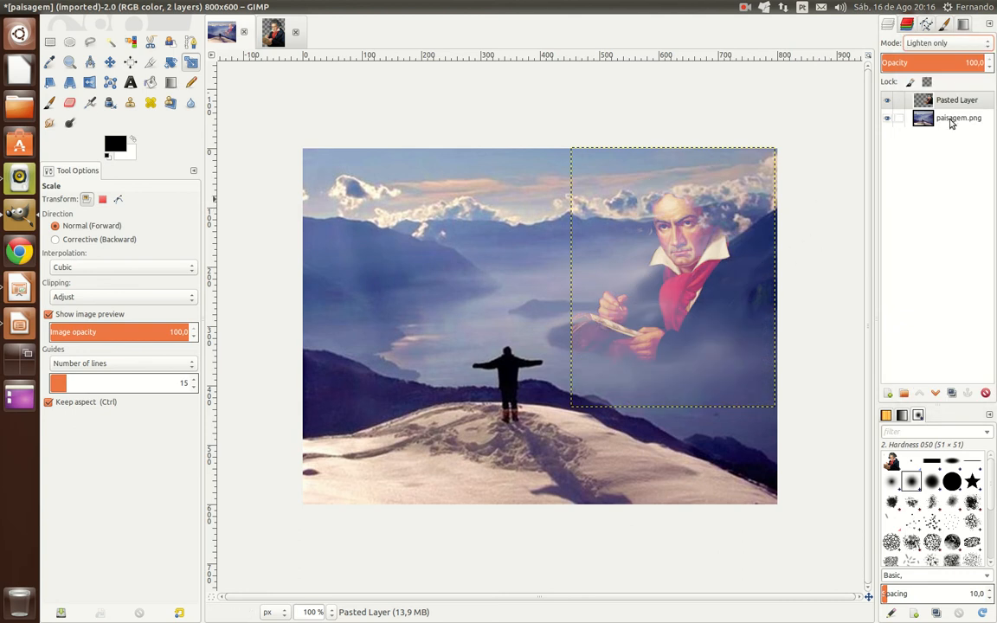
click(951, 121)
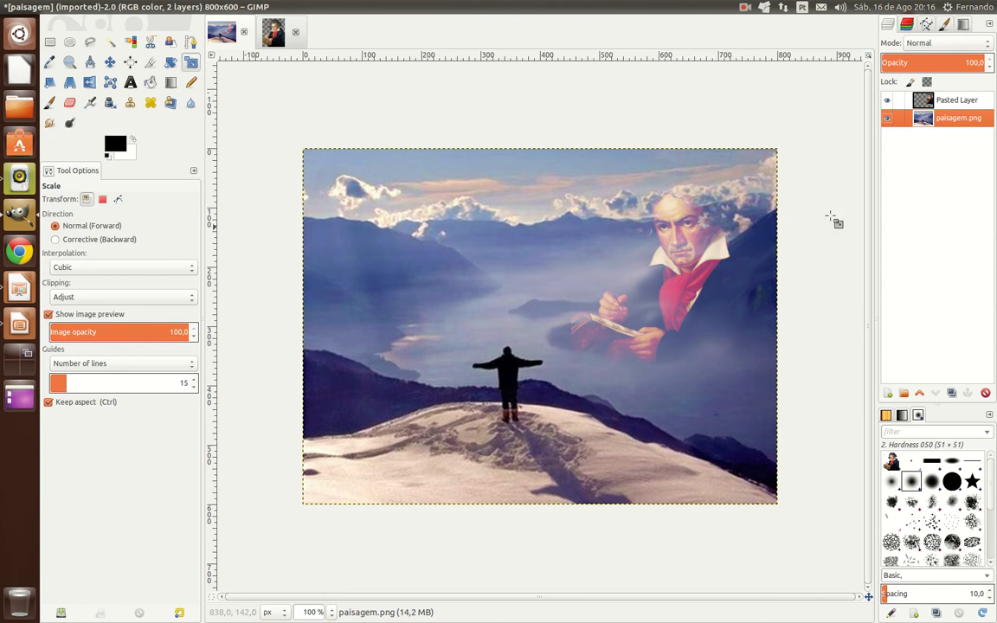
Erase the lower-left part of the notebook on the Pasted Layer, using an Eraser size of 73,65
click(940, 102)
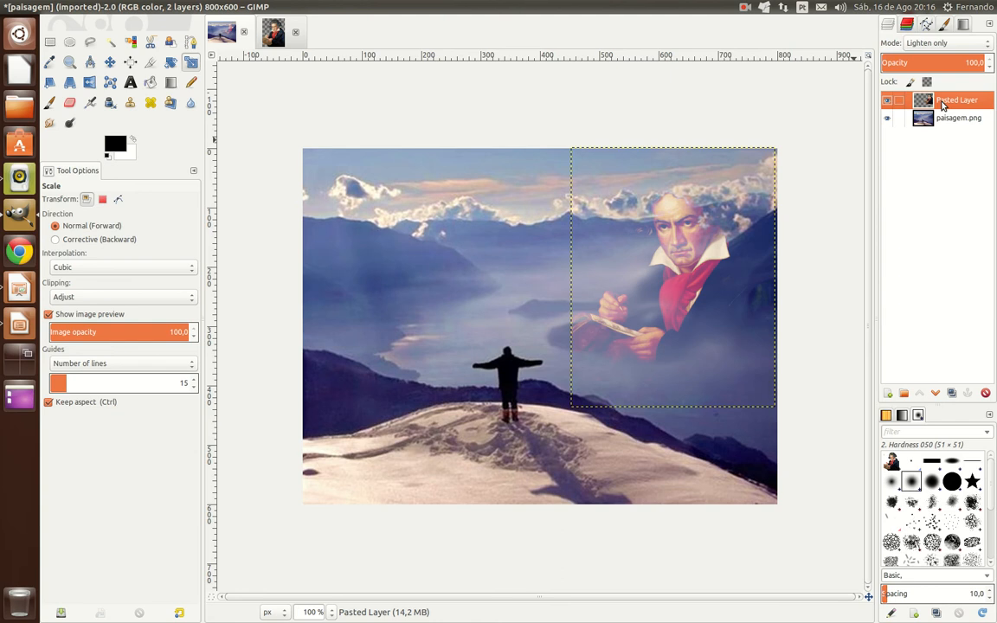
click(69, 104)
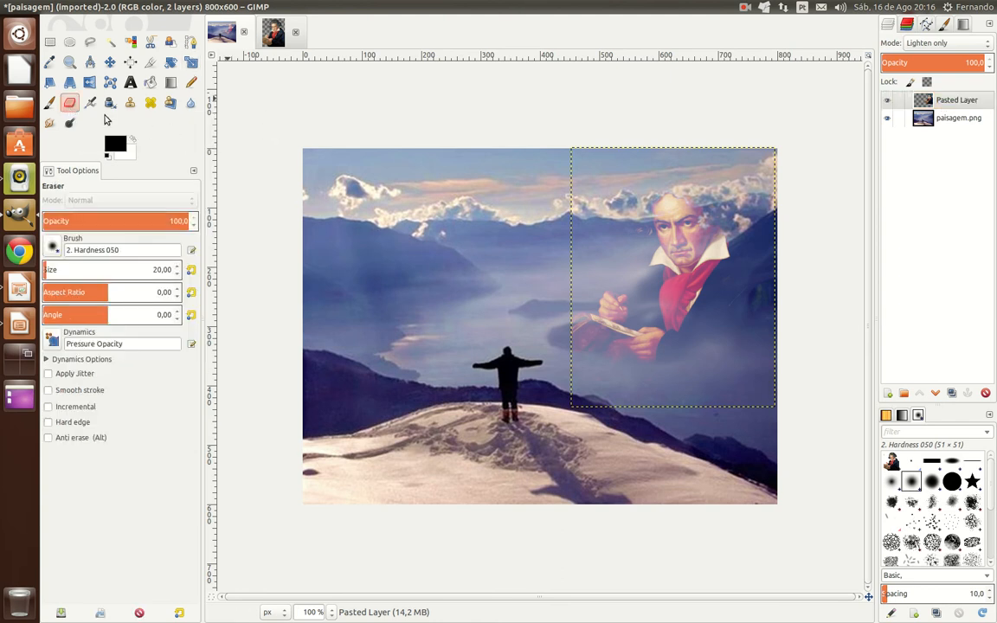
click(53, 269)
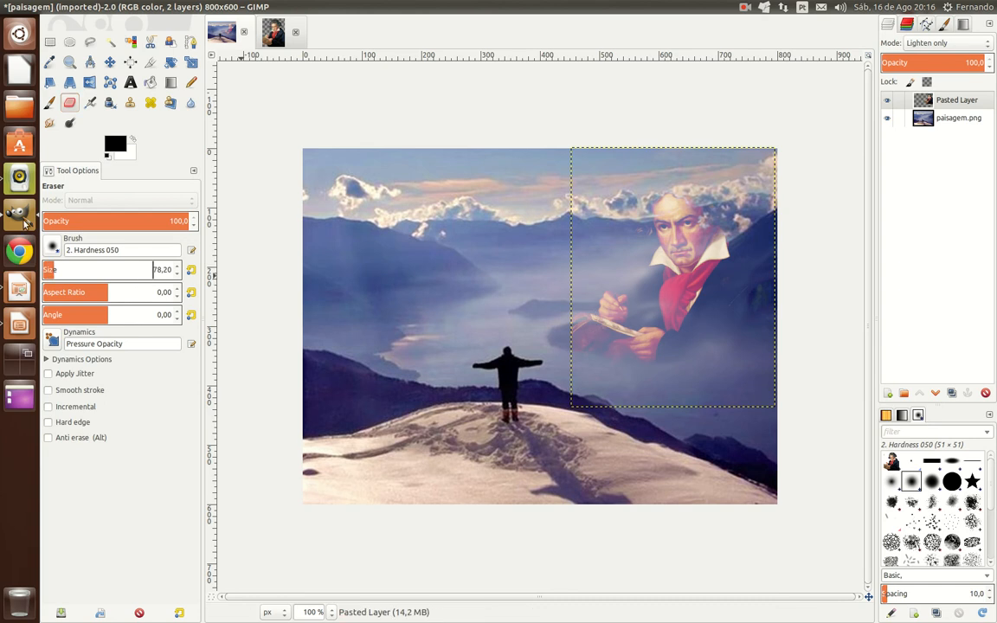
click(51, 269)
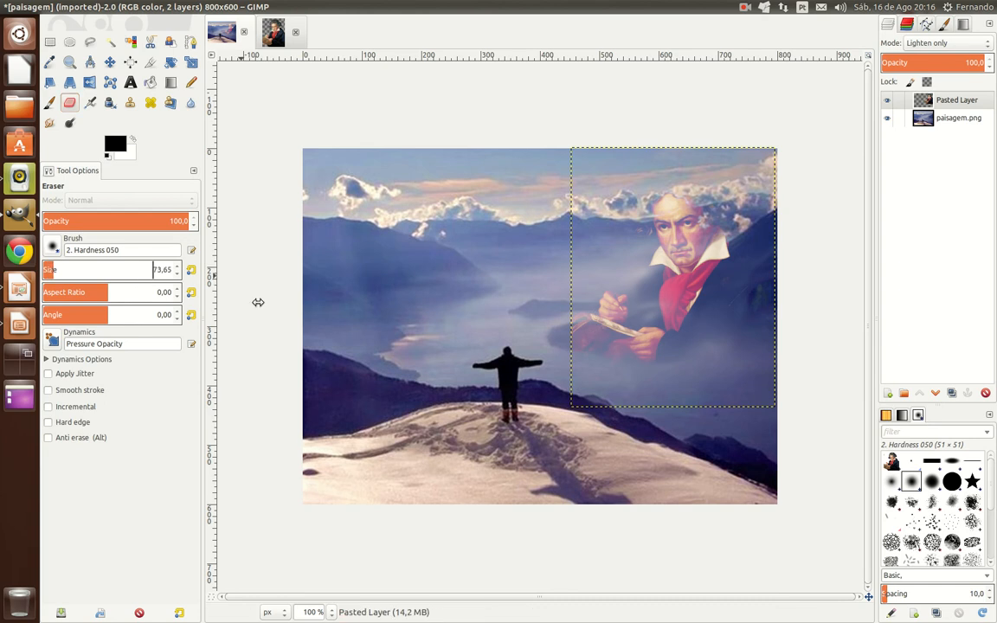
click(577, 355)
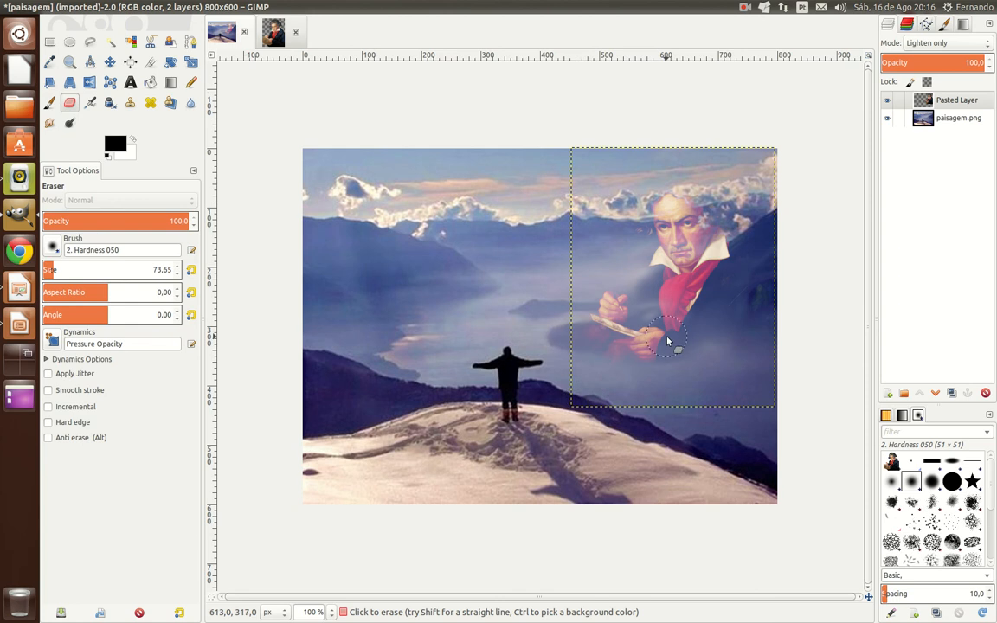
key(ctrl)
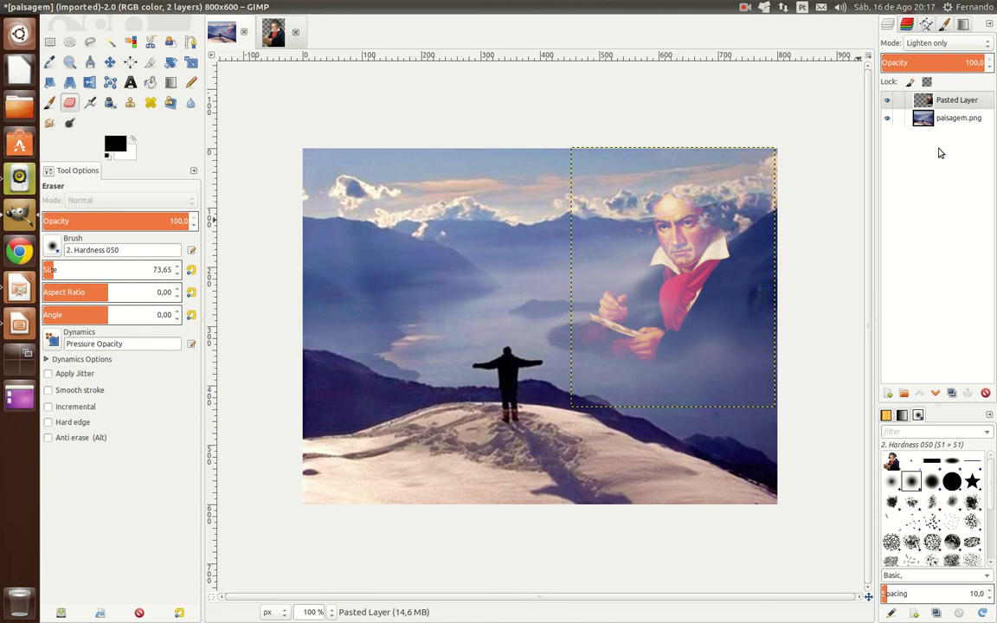
Select the paisagem.png layer and draw a Verdana text box of about 604 × 308 px from the landscape's upper-left corner
click(933, 119)
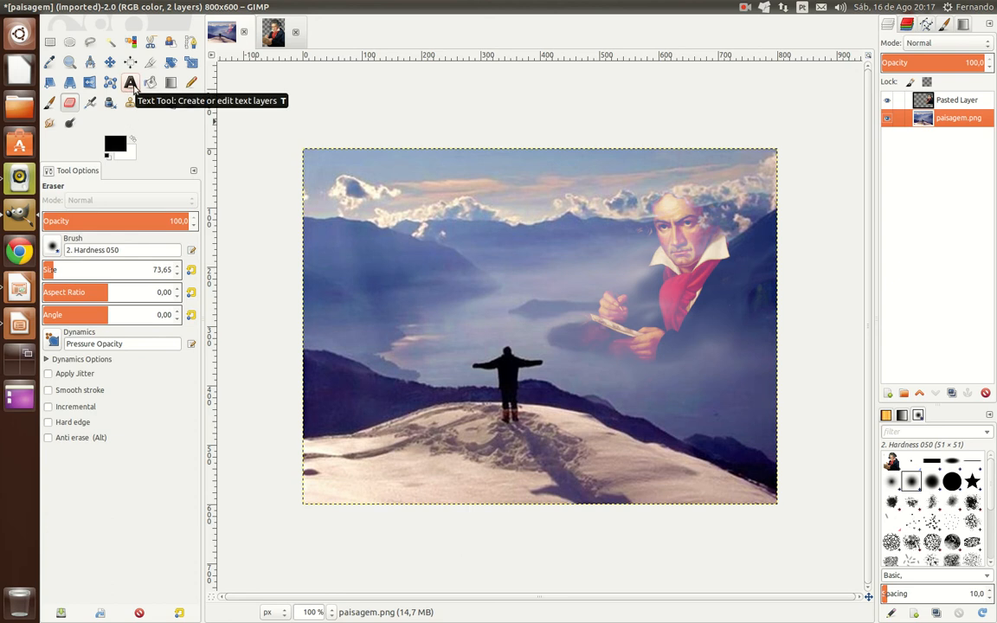
click(130, 84)
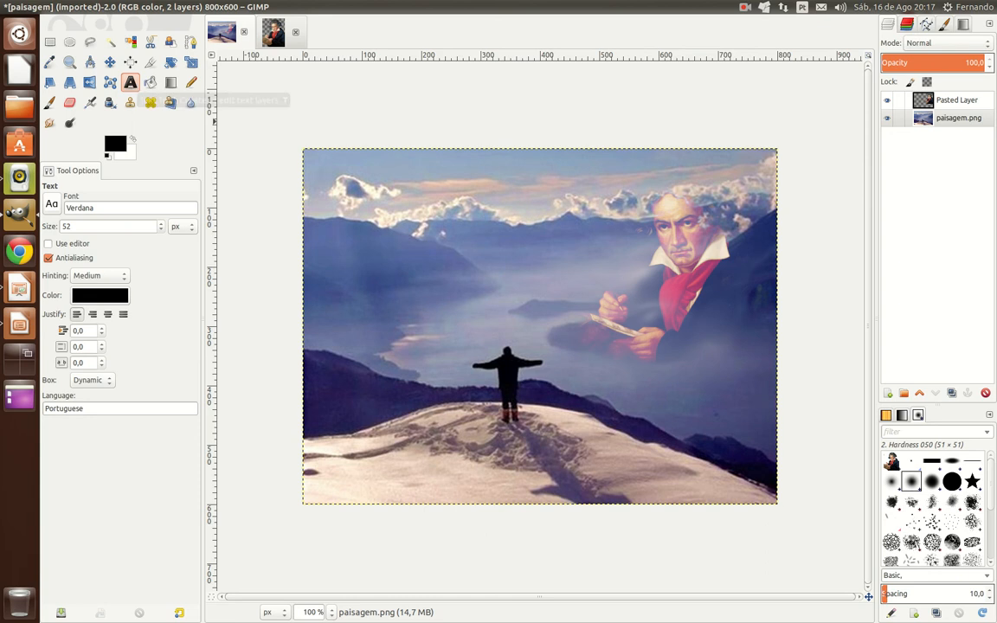
click(53, 206)
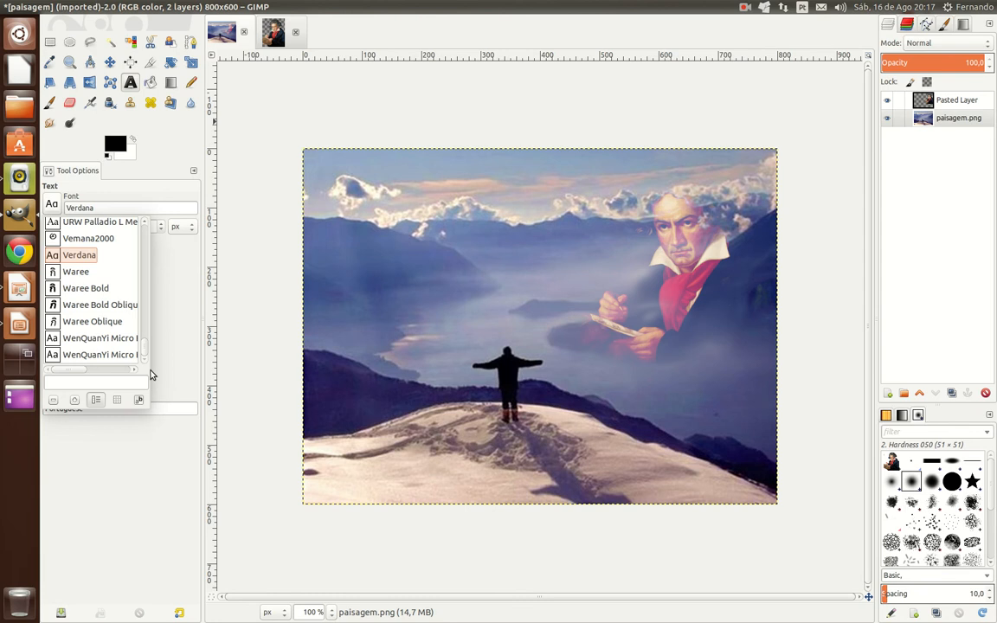
mouse_move(145, 350)
mouse_down()
mouse_move(144, 335)
mouse_move(143, 355)
mouse_up()
click(250, 206)
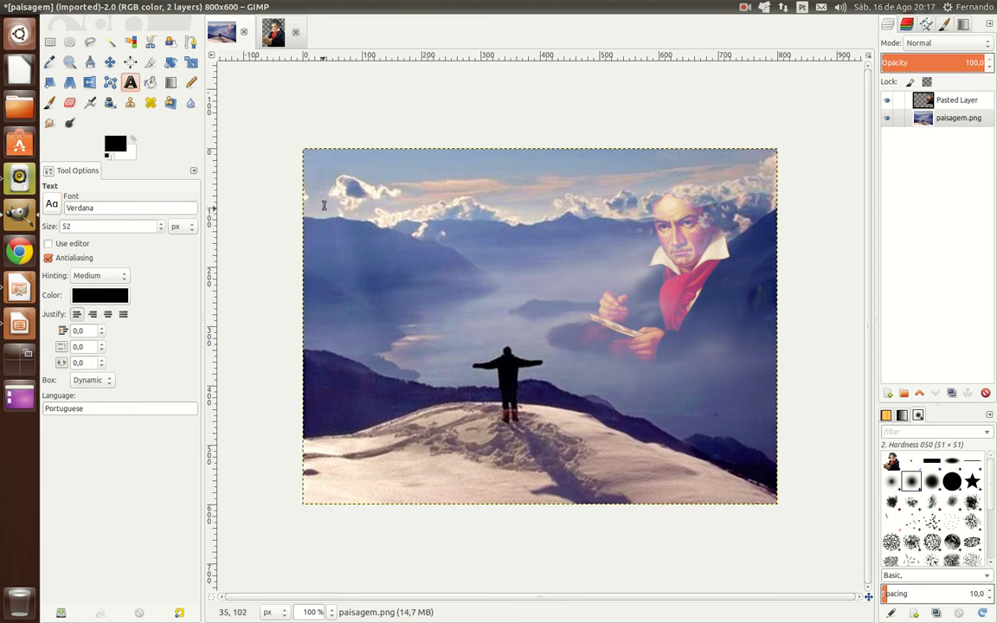
drag(312, 161, 673, 346)
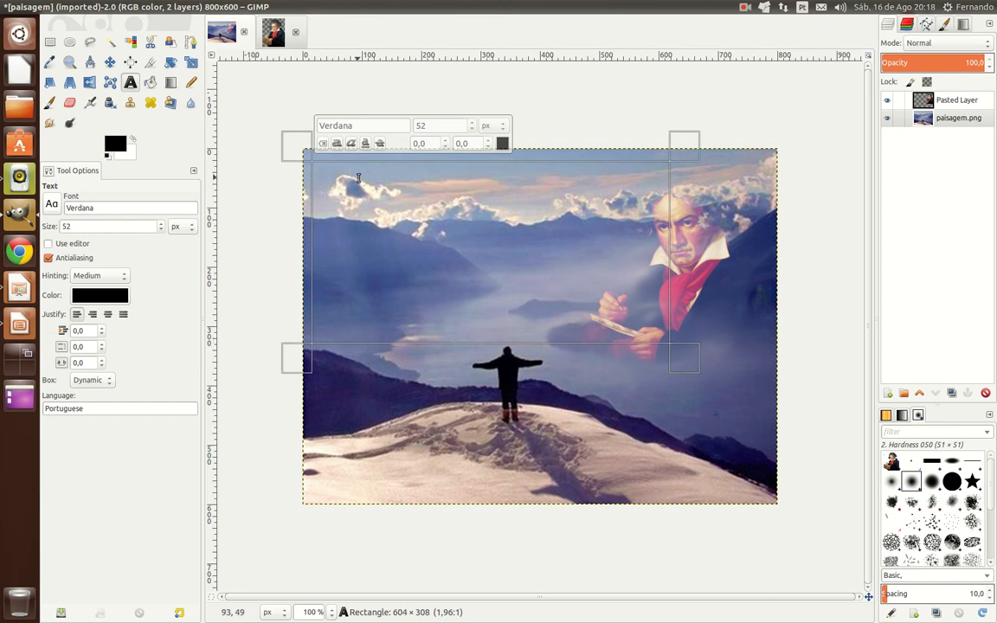
Enter the text "Não pratique apenas sua arte, mas force seu caminho por entre seus segredos" in the text box
text(N)
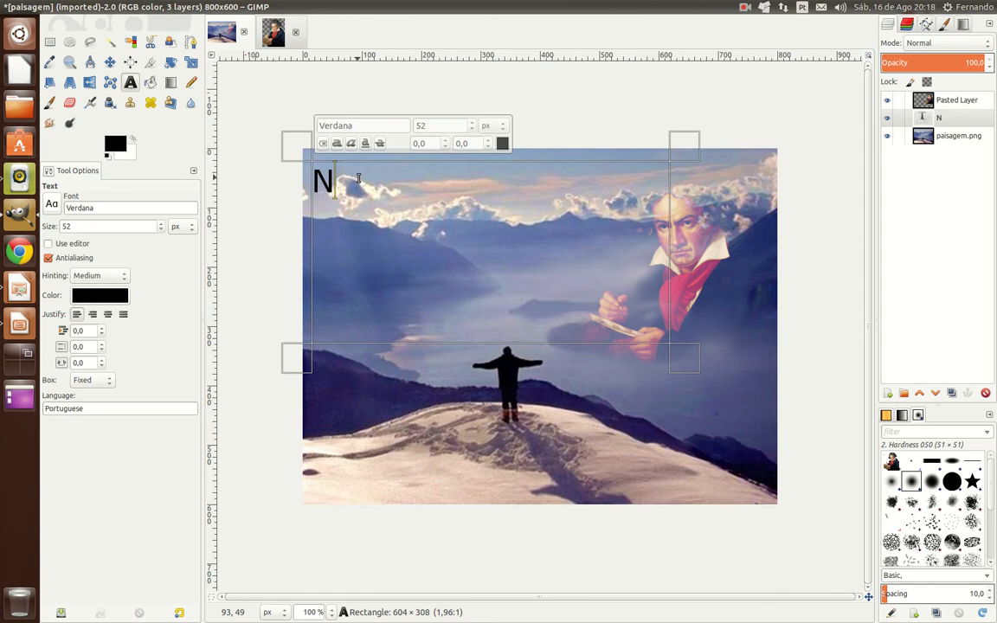
text(ão p)
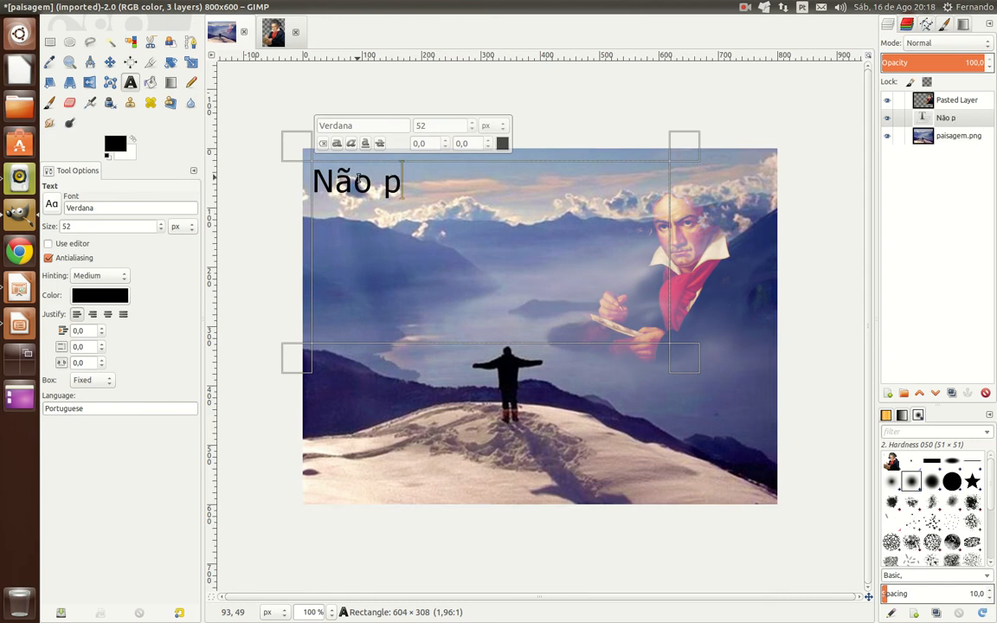
text(ratiqu)
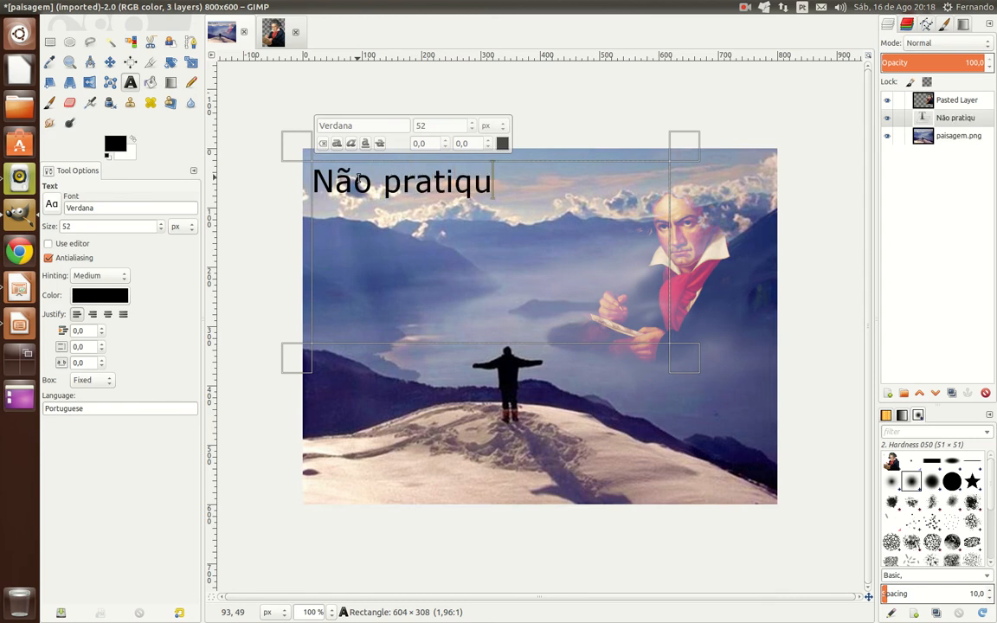
text(e apenas)
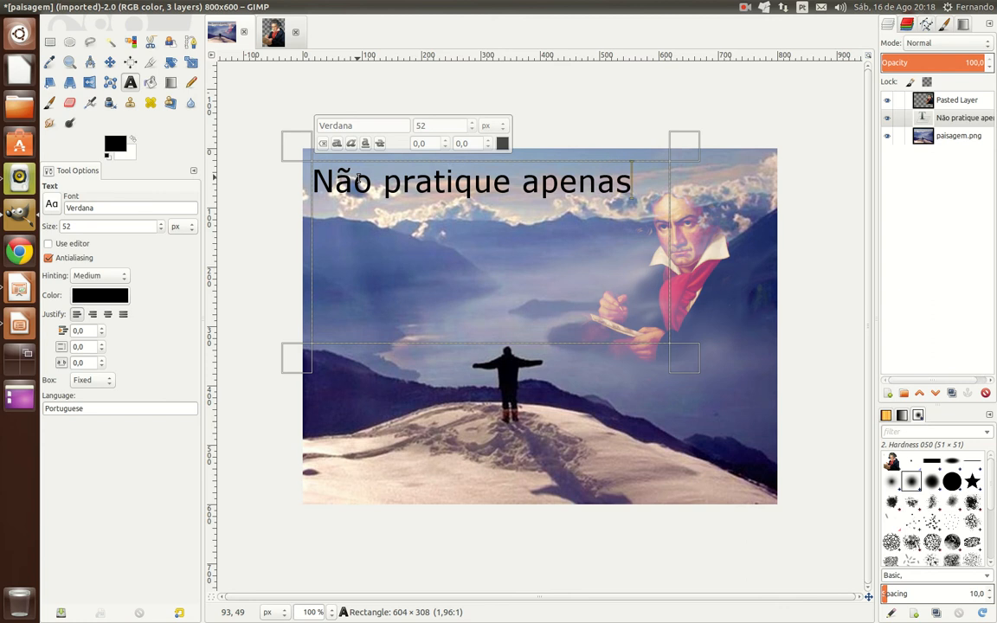
text( sua)
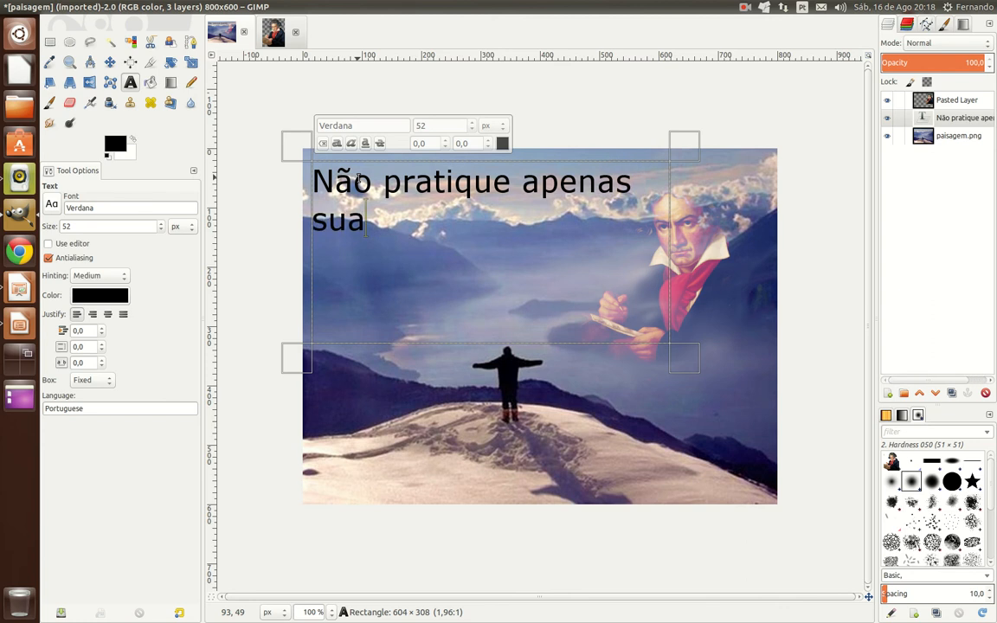
text( arte)
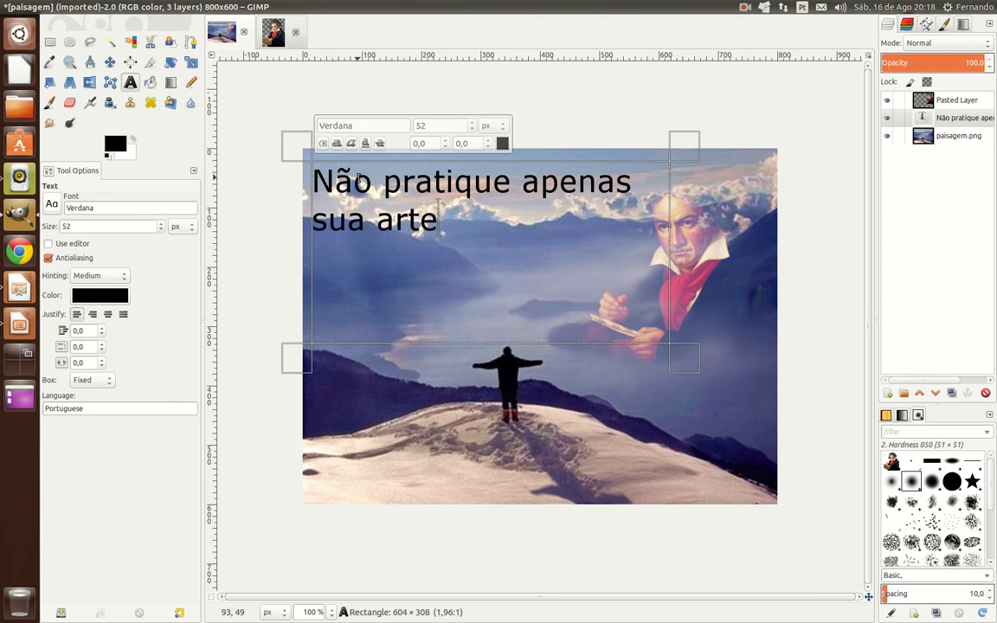
text(, mas f)
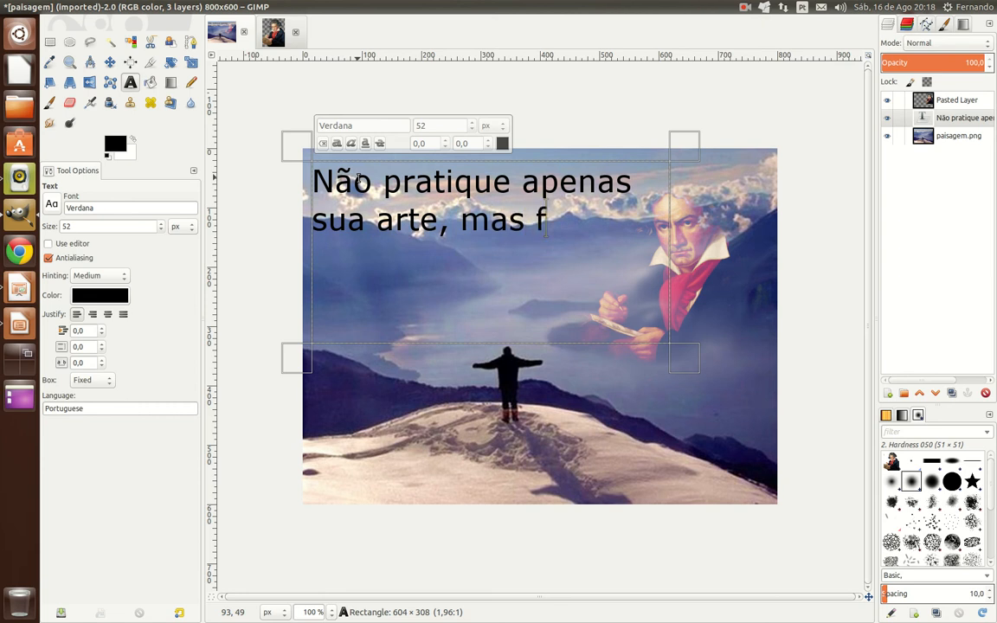
text(orce seuy)
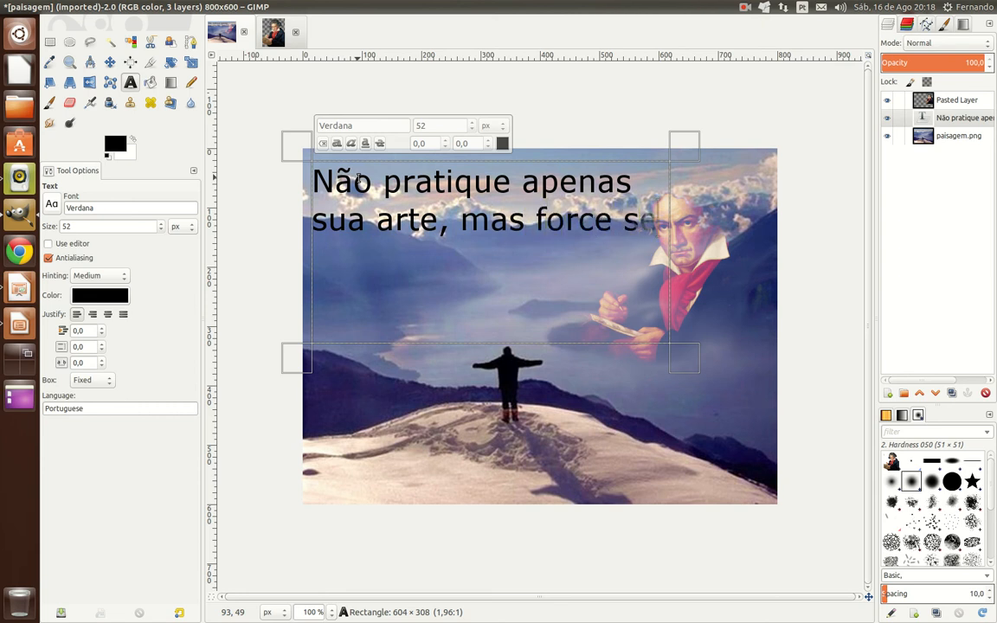
key(BackSpace)
text(cami)
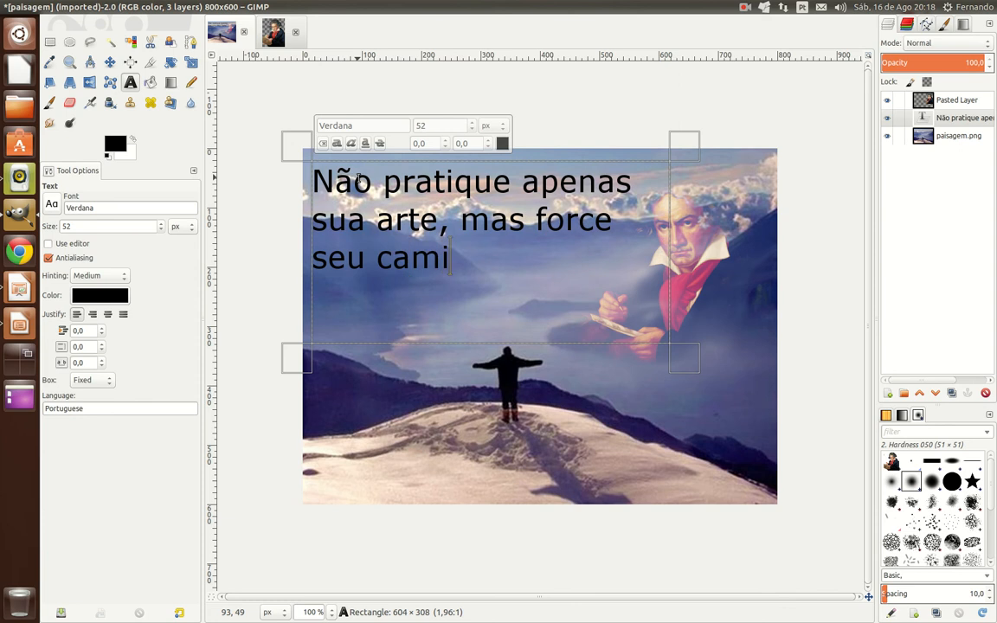
text(nho por entren)
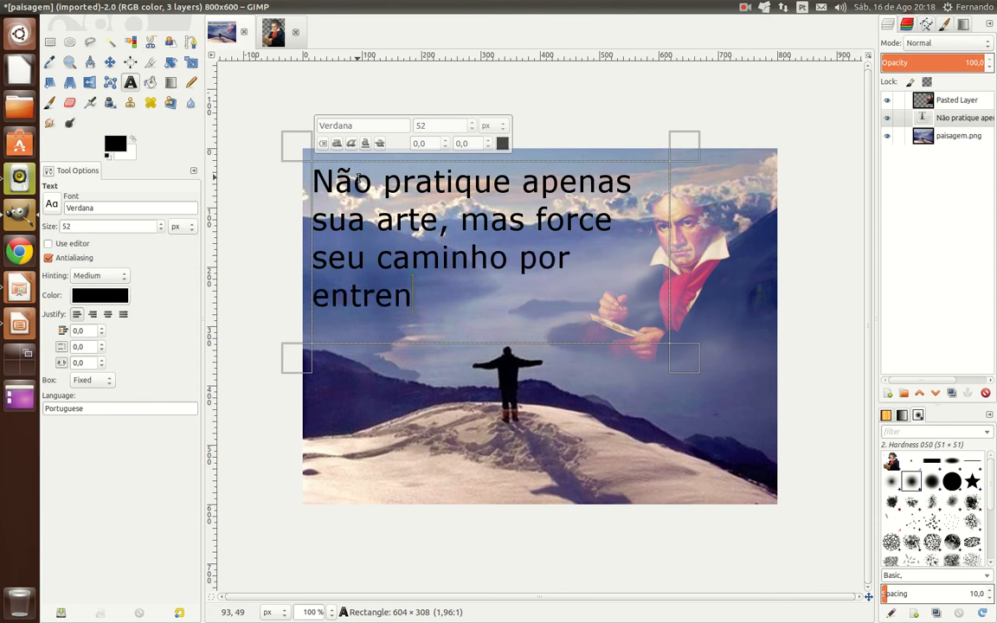
key(BackSpace)
text(seu)
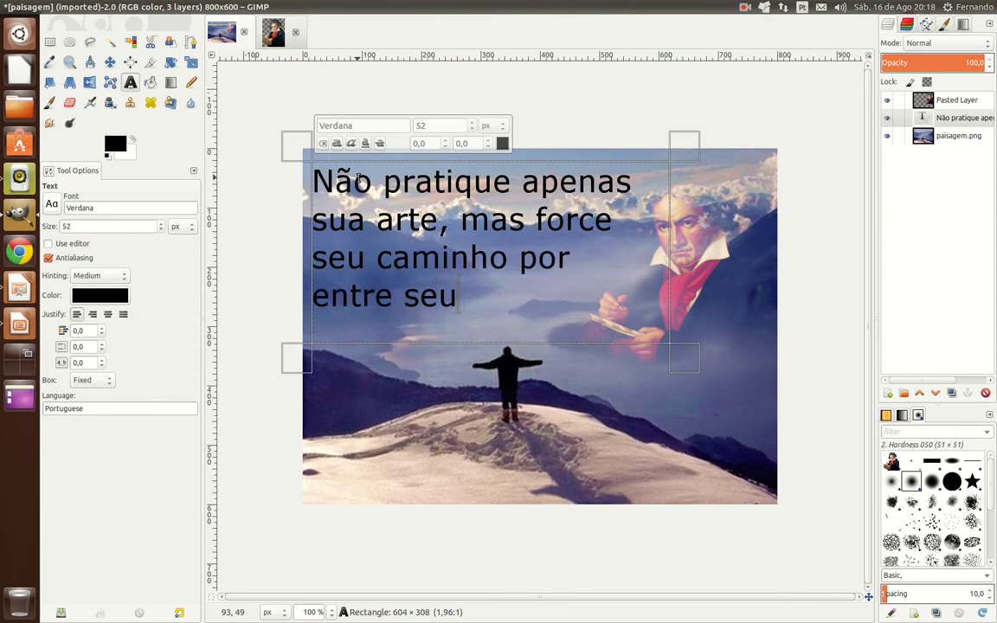
text(s segredos)
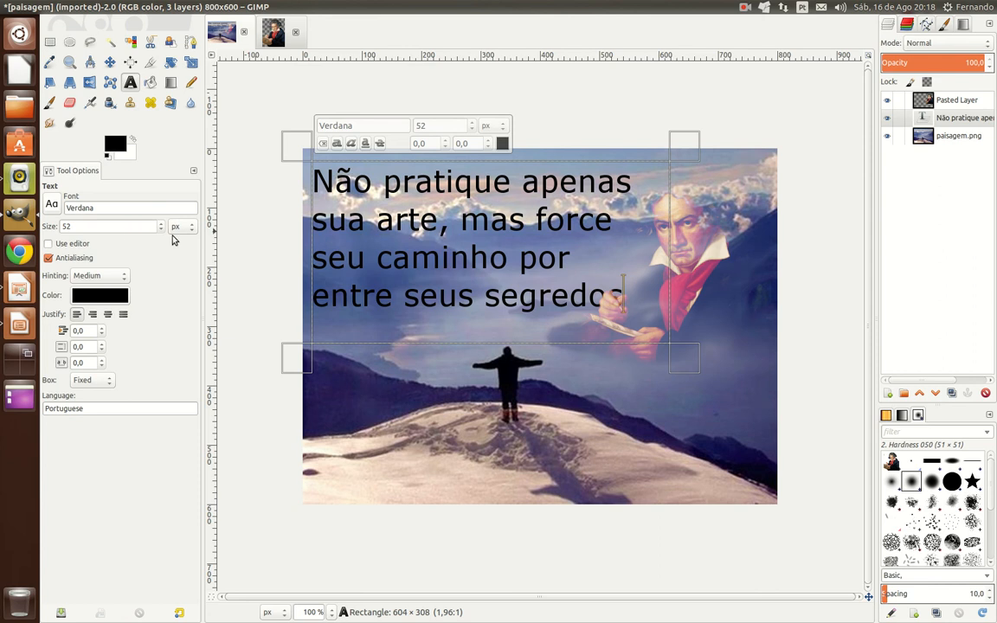
Reduce the quote's font size to 42 px
scroll(160, 229, down, 6)
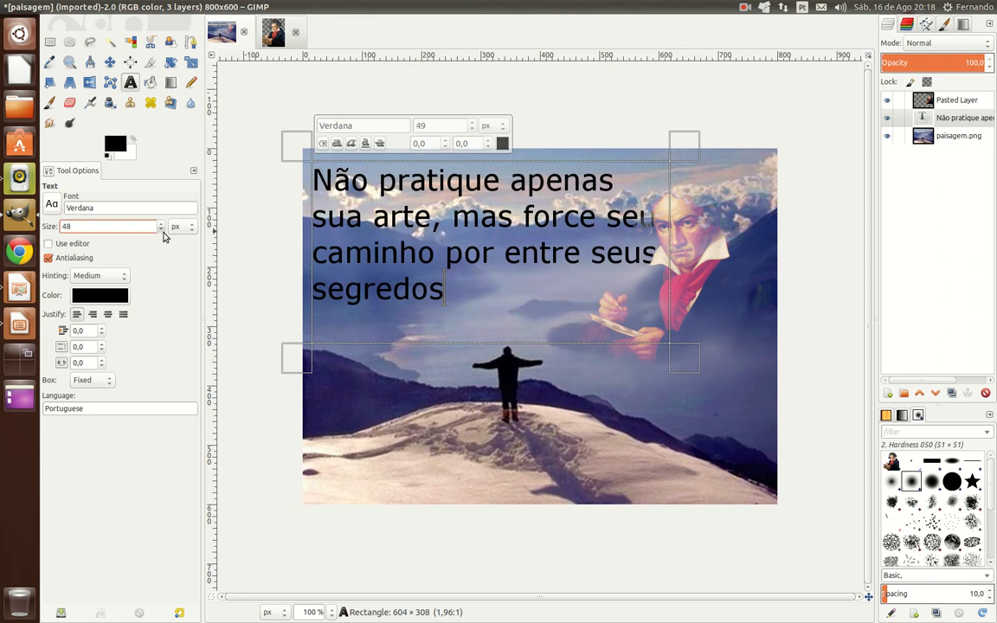
scroll(163, 236, down, 3)
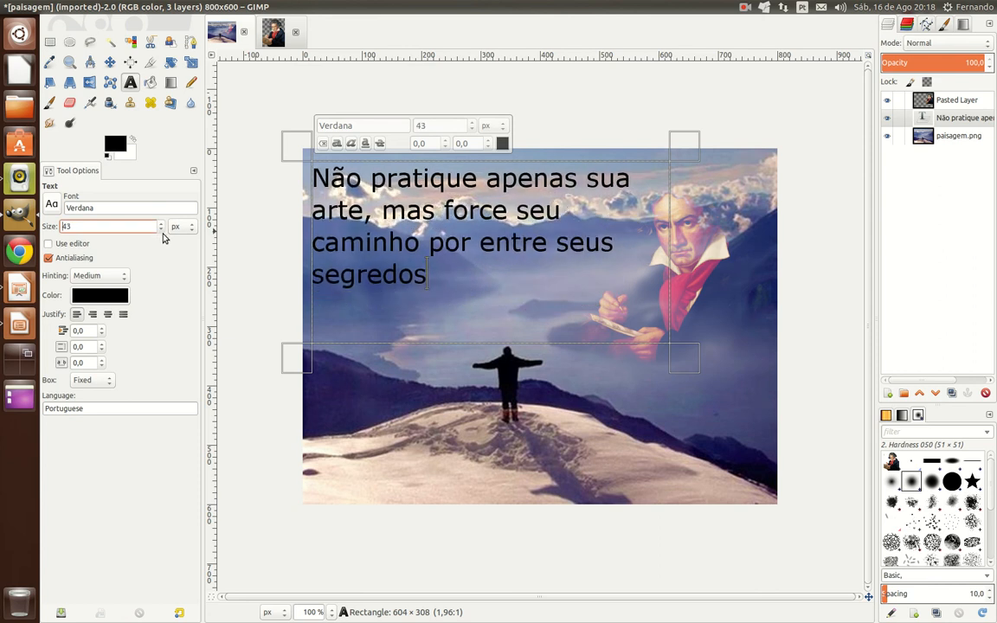
click(162, 230)
drag(165, 230, 163, 232)
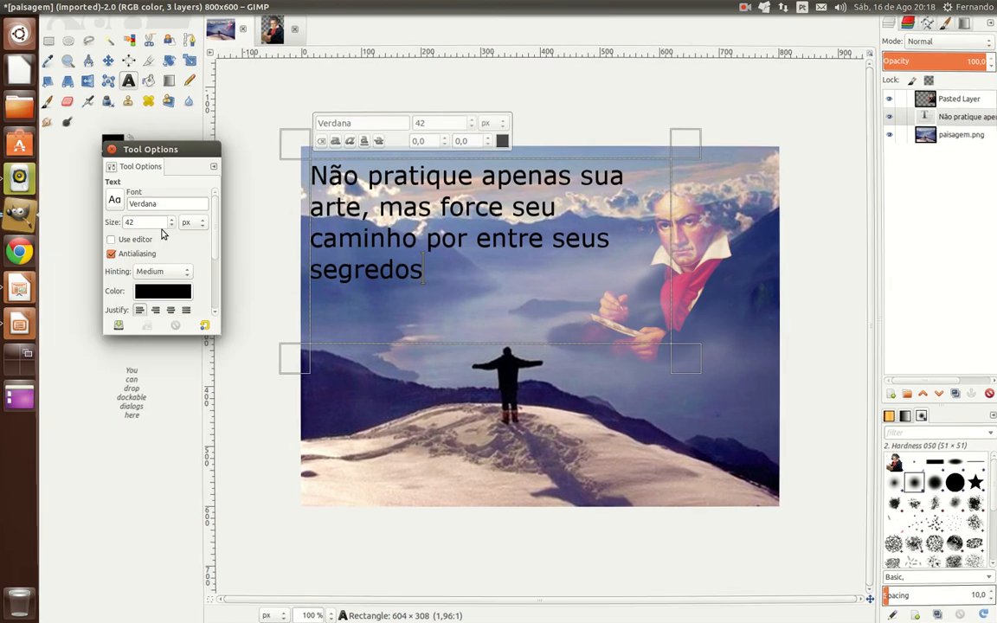
Dock the floating Tool Options window back in its place below the toolbox
drag(175, 151, 141, 201)
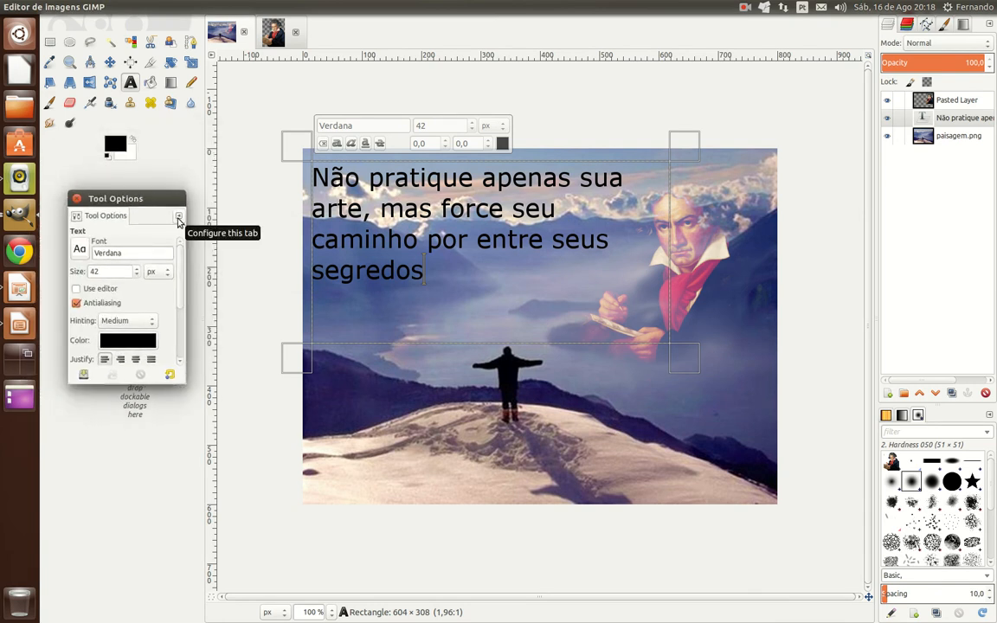
click(178, 217)
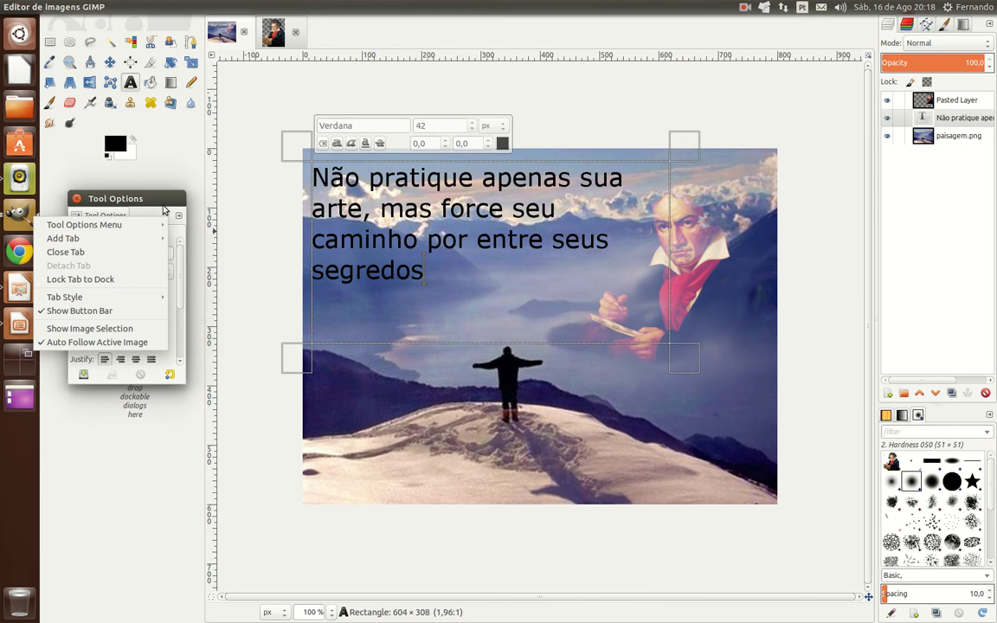
click(165, 210)
drag(76, 216, 111, 183)
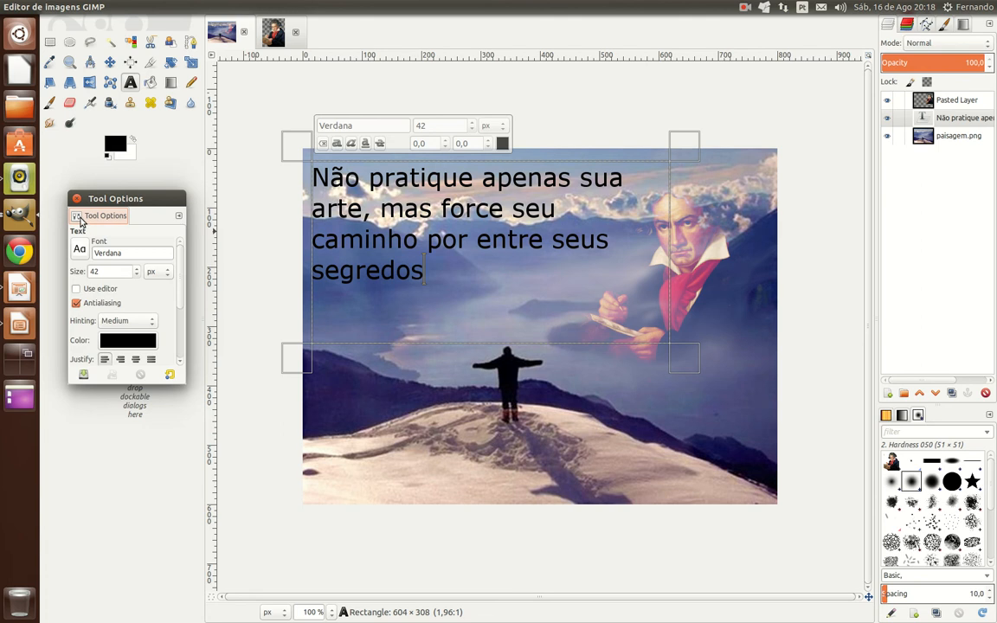
drag(79, 217, 89, 182)
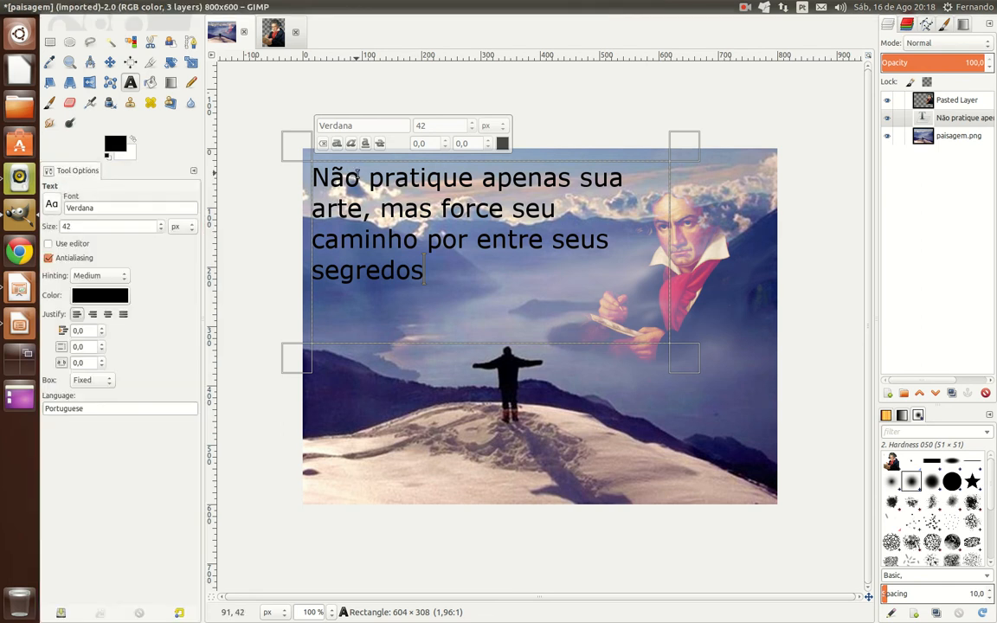
drag(78, 173, 111, 176)
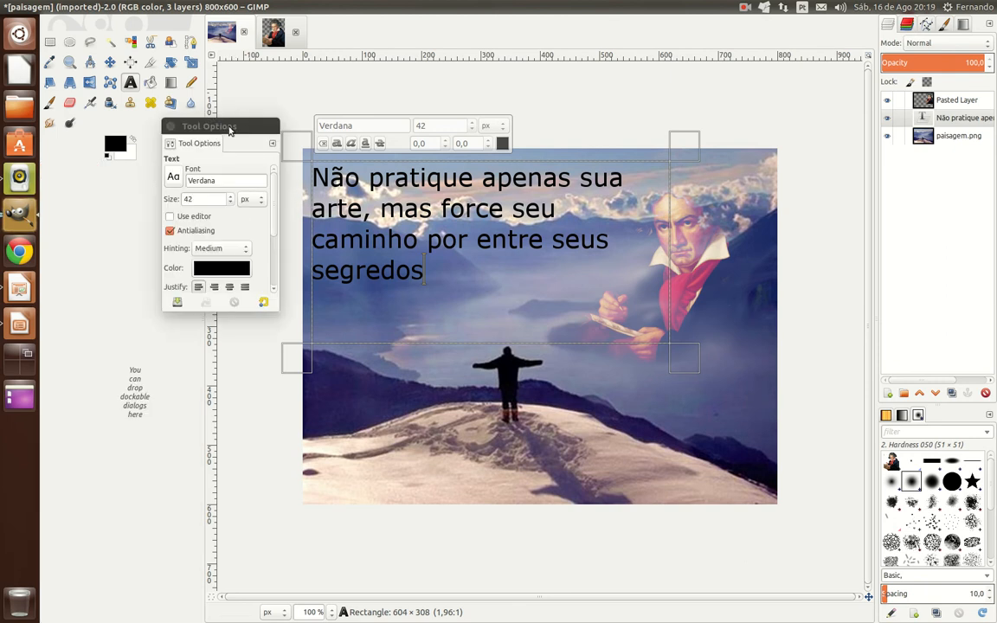
drag(230, 130, 85, 184)
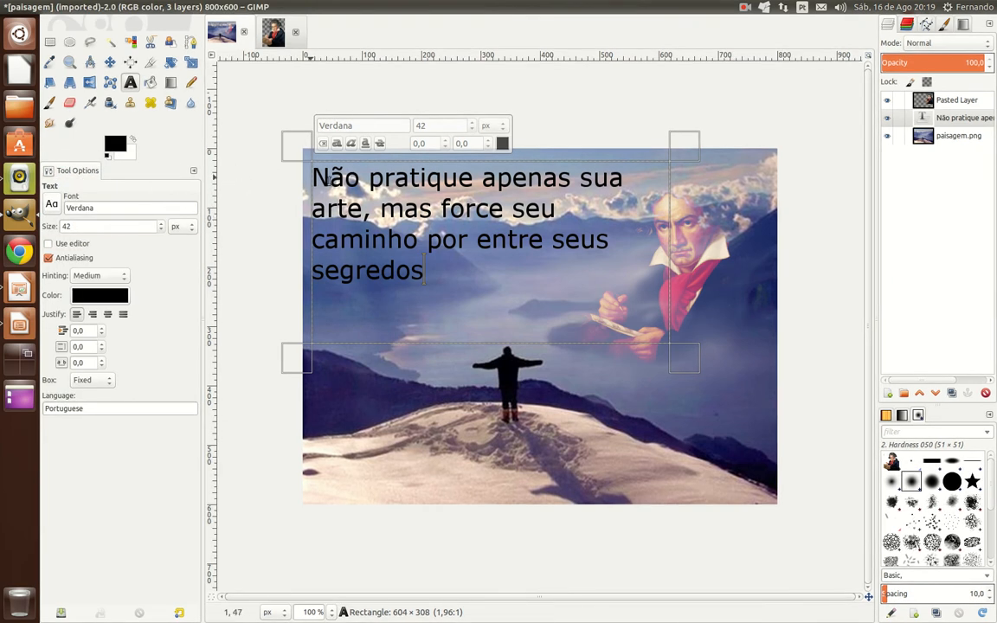
Reduce the quote's font size to 34 px, keeping Tool Options docked below the toolbox
drag(160, 230, 162, 230)
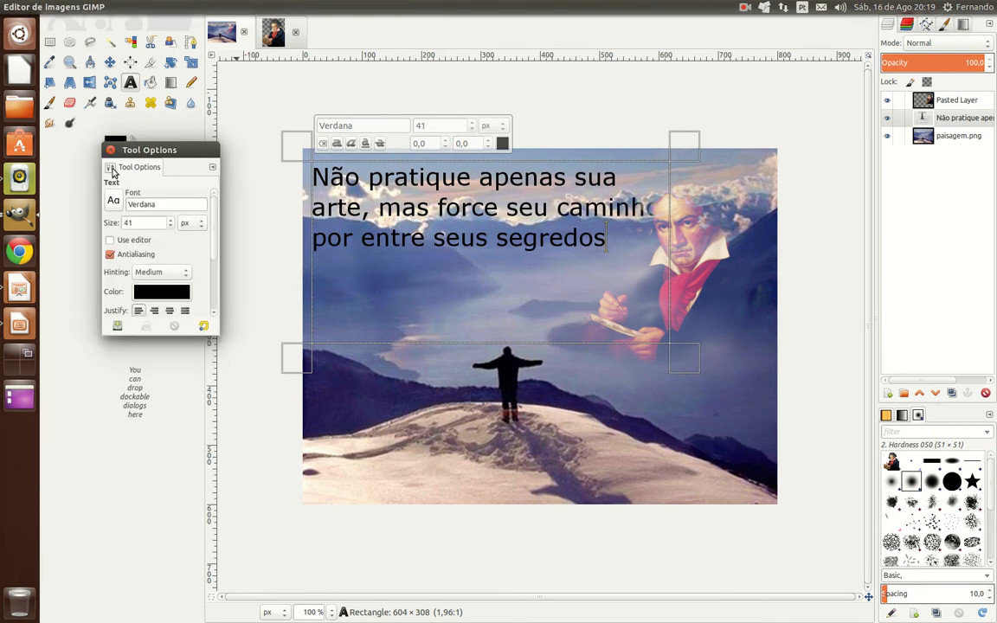
drag(113, 172, 68, 208)
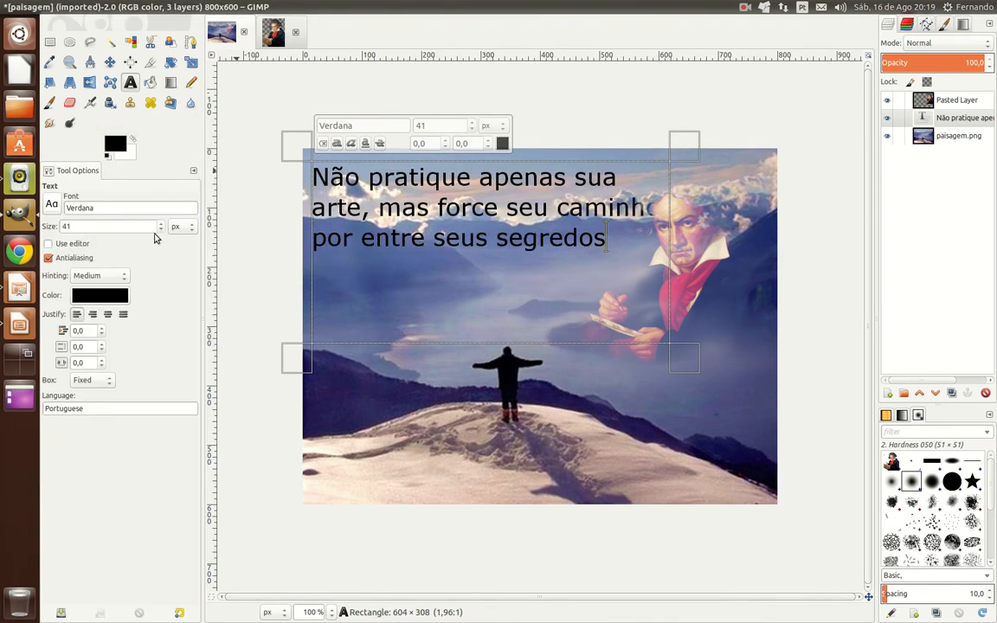
click(160, 230)
click(160, 230)
click(161, 230)
click(160, 230)
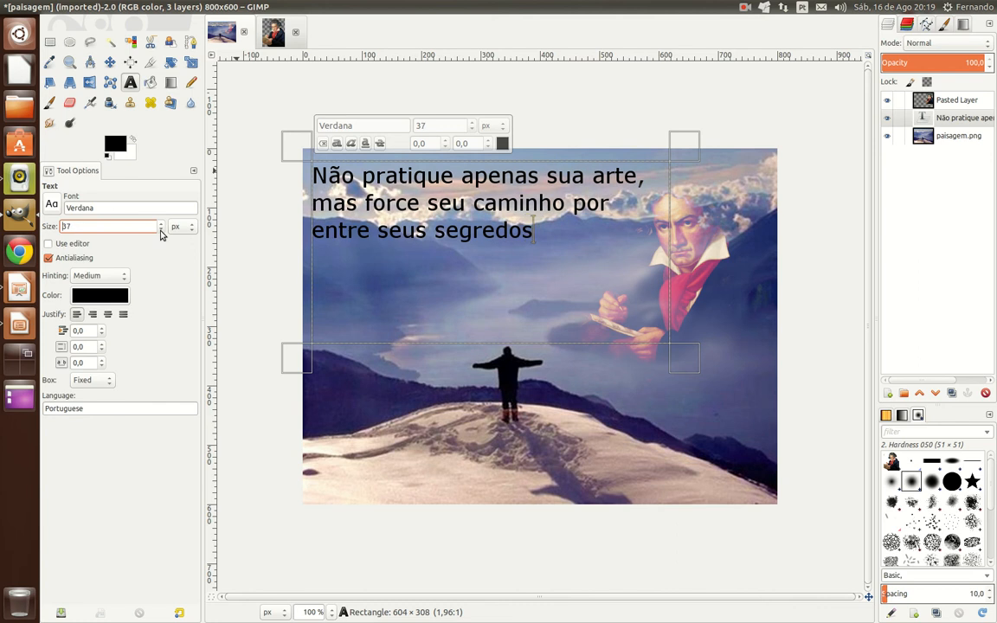
click(160, 230)
click(161, 230)
click(160, 231)
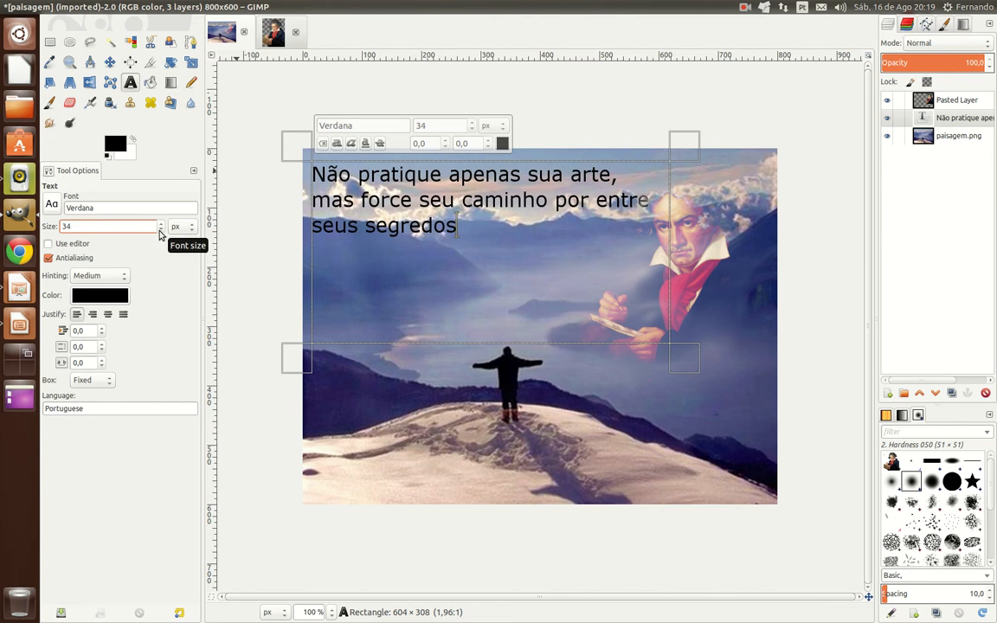
click(160, 230)
click(161, 223)
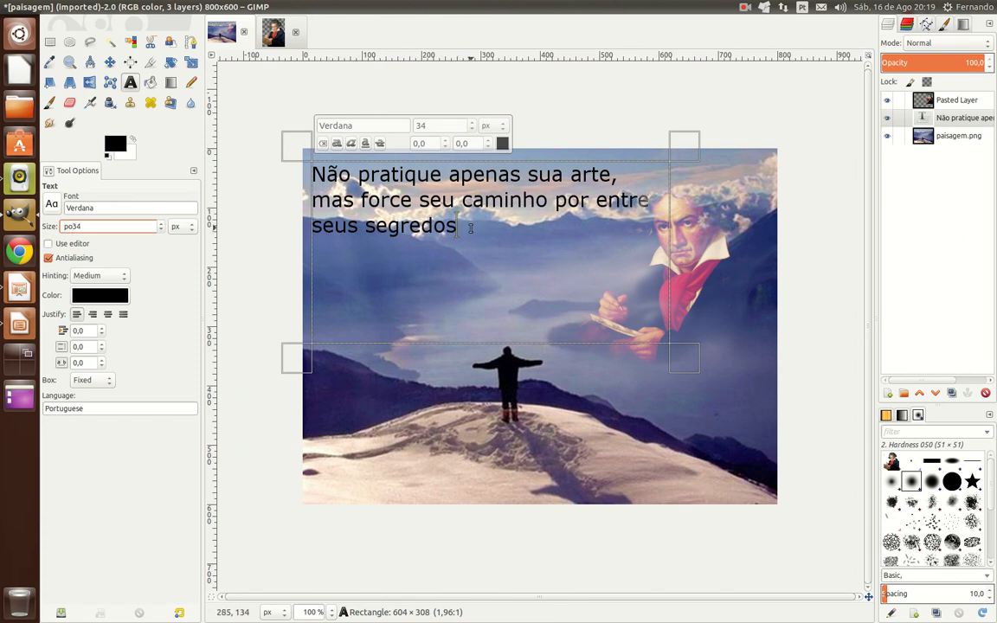
Continue the quote after "segredos" with "pos este conhecimento pode elevar o homem para o divino"
click(459, 222)
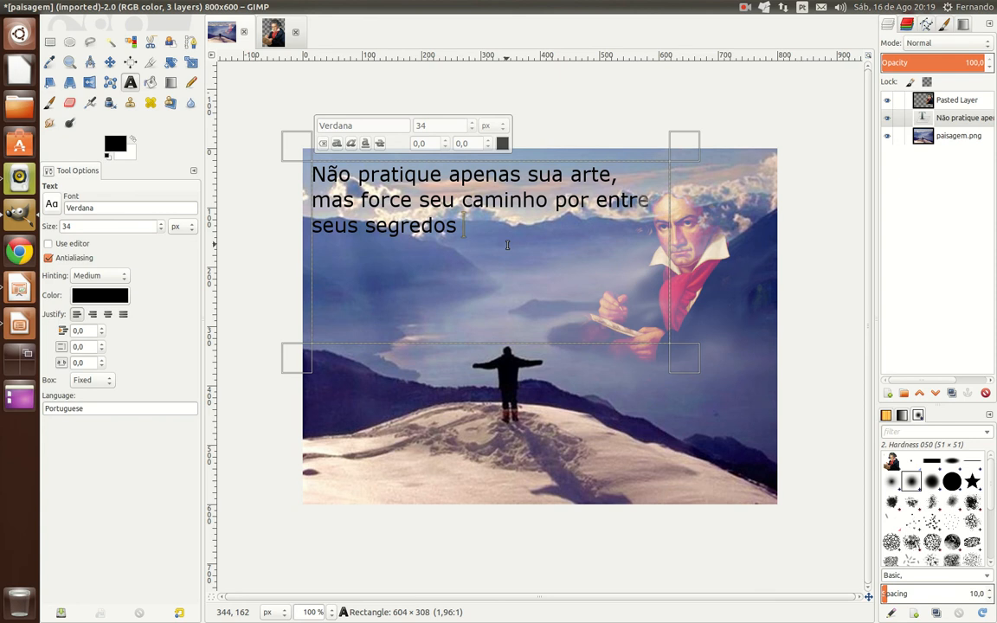
text(pos este c)
text(onhecimento po)
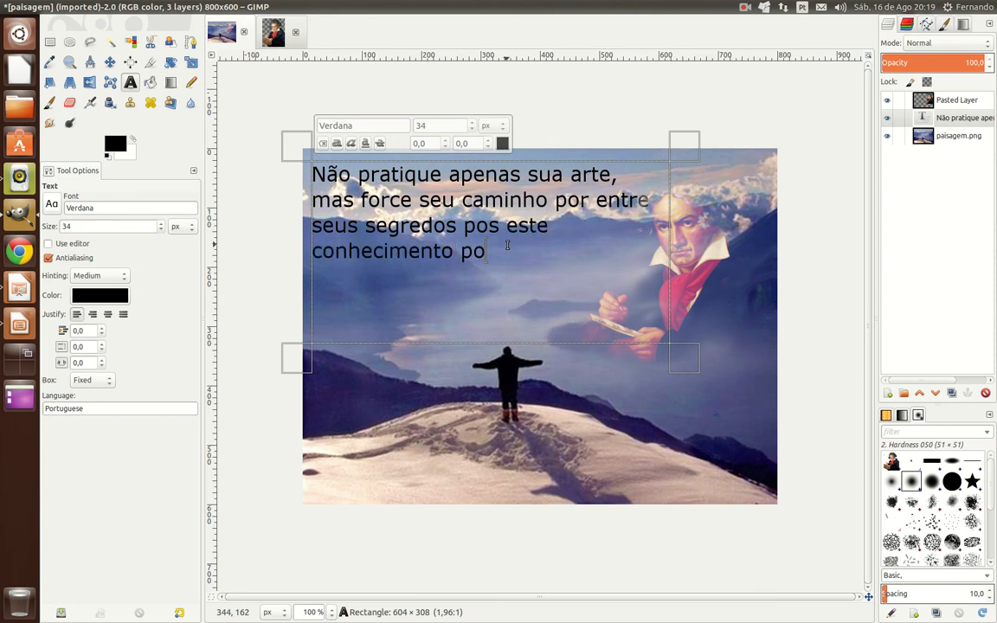
text(de eleve)
key(BackSpace)
text(a r o)
text( homem par)
text(a o )
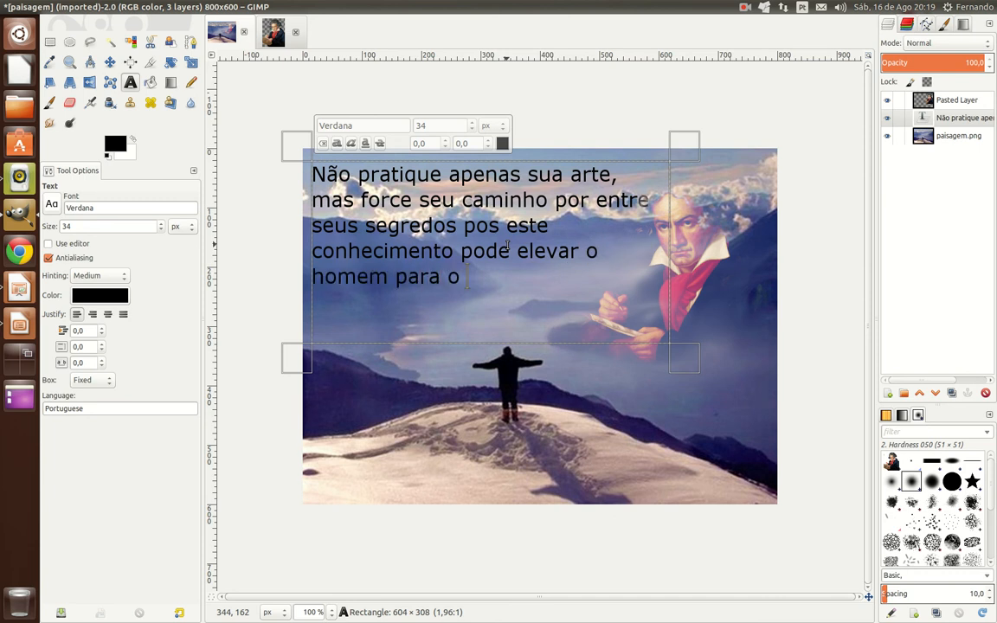
text(divino)
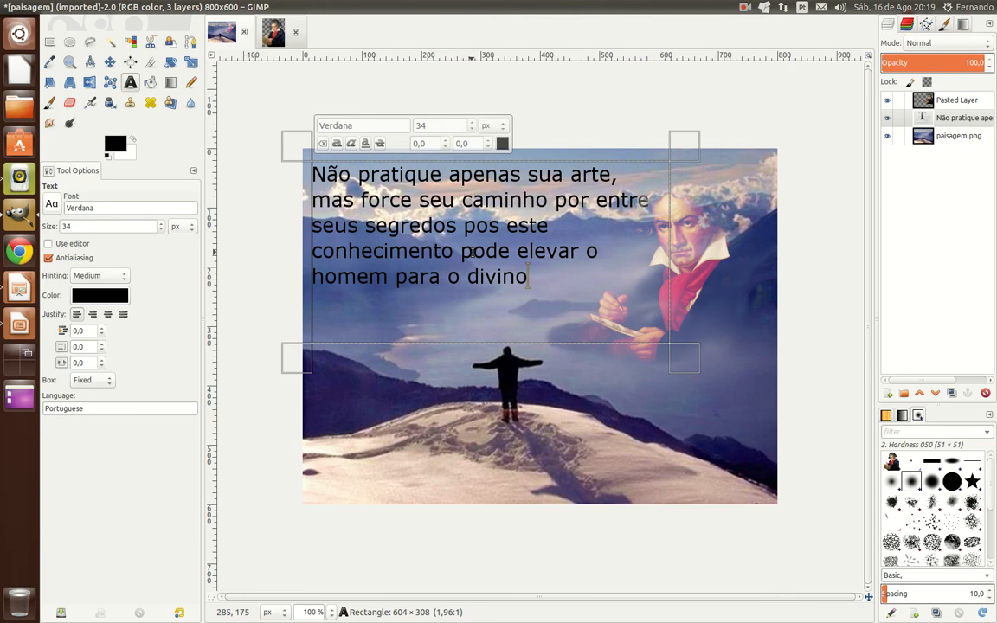
Correct "pos" to "pois" in the quote and resize its text box to about 609 × 223 px
click(490, 225)
text(i)
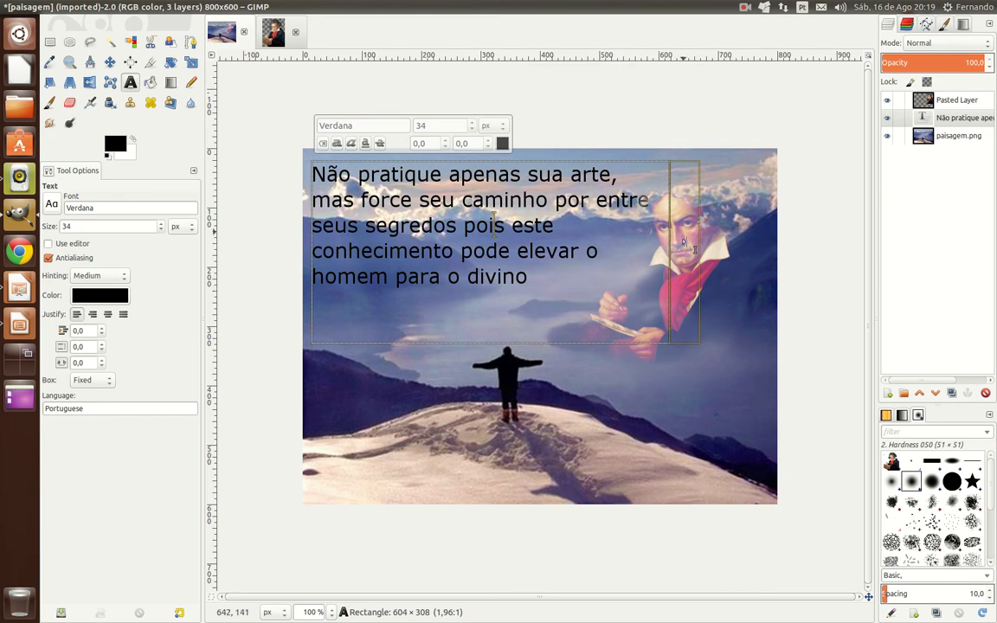
drag(683, 241, 679, 239)
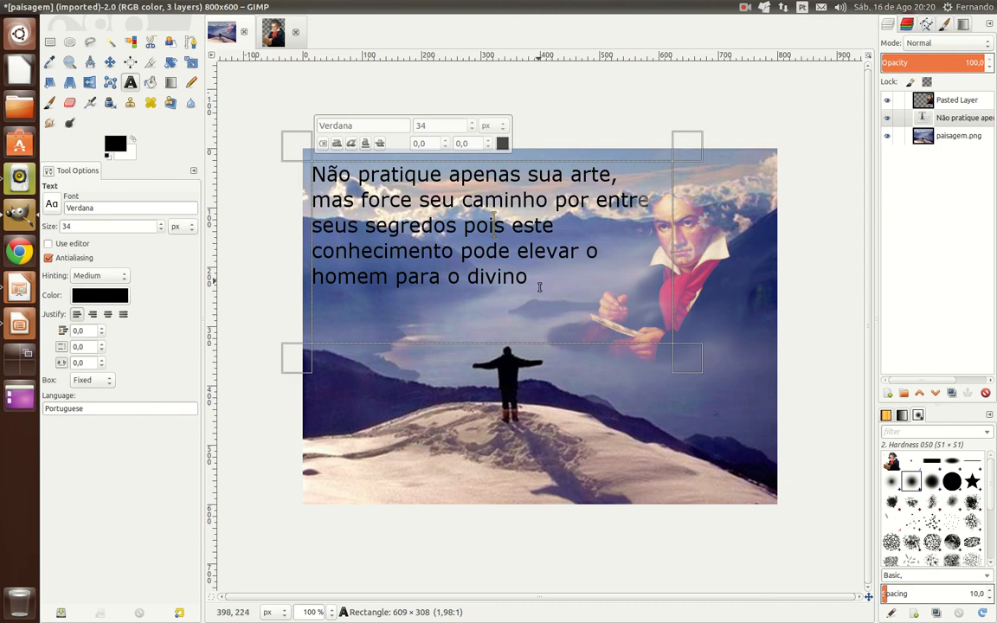
drag(506, 372, 461, 322)
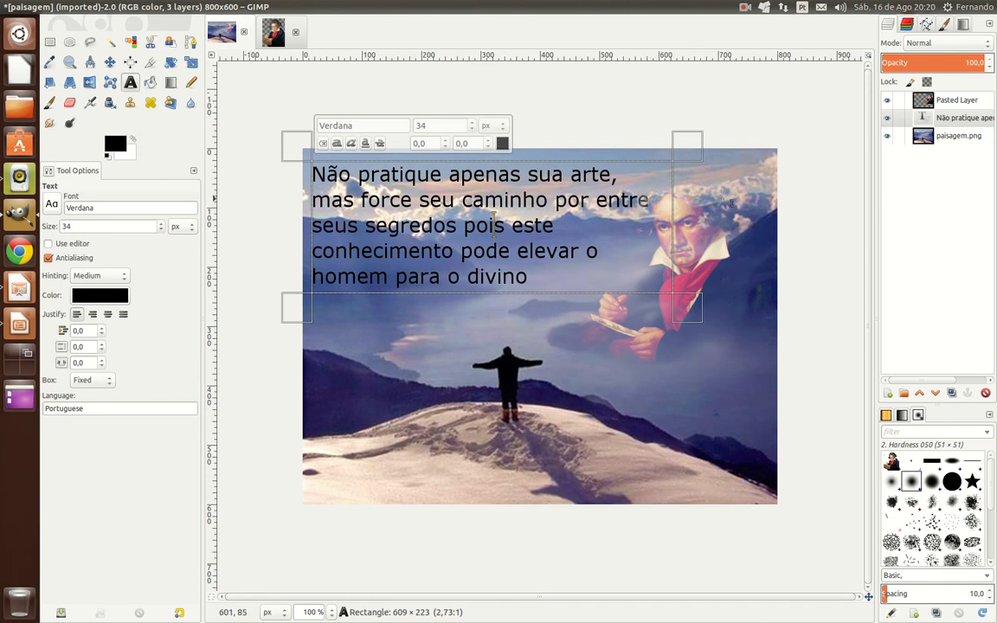
Move the quote's text layer above Pasted Layer, to the top of the layer stack
click(926, 121)
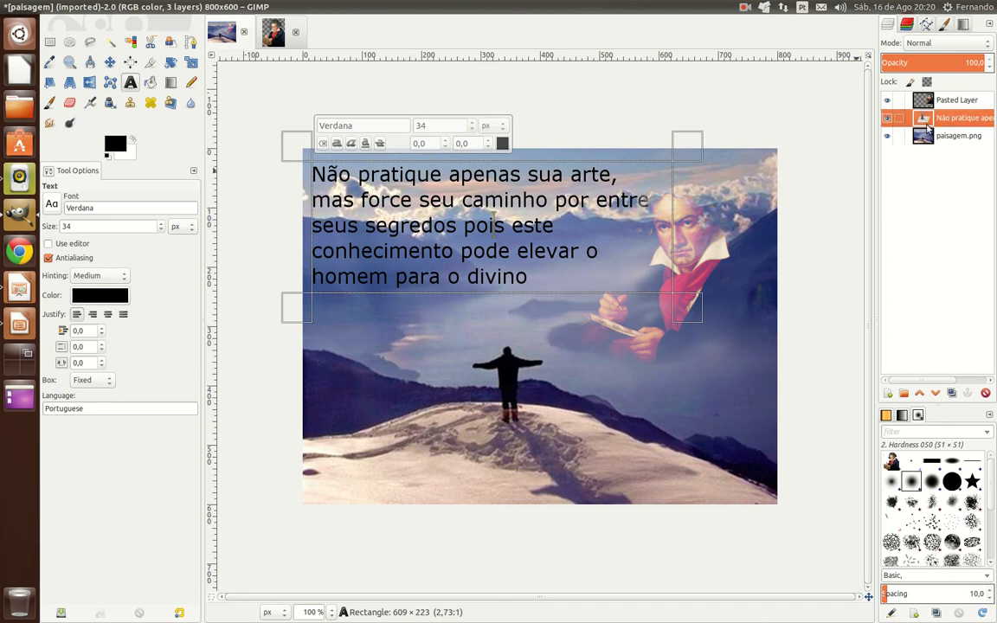
drag(926, 121, 927, 99)
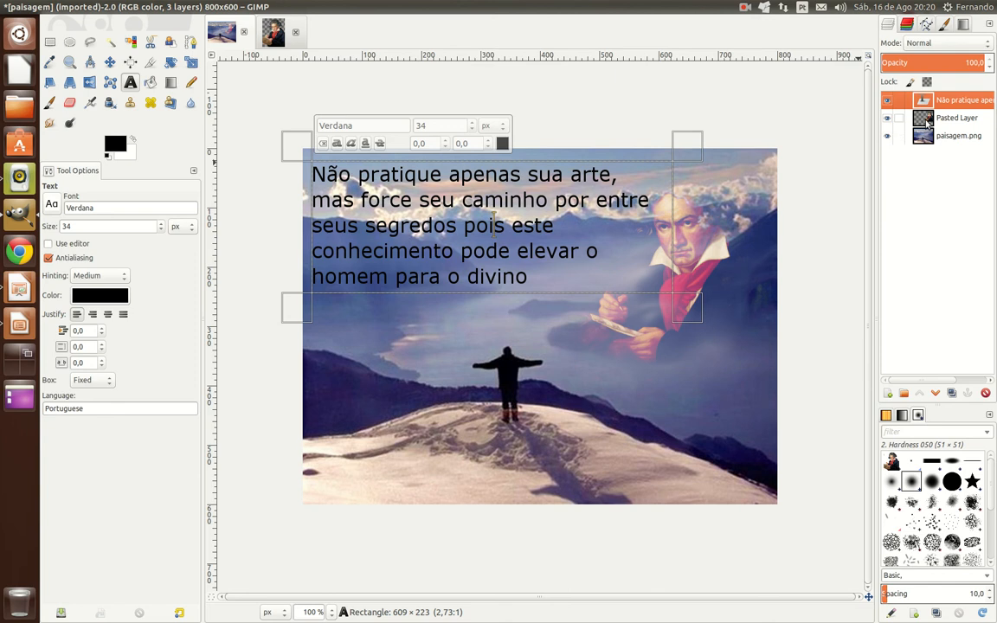
mouse_move(928, 121)
mouse_down()
mouse_move(923, 135)
mouse_move(927, 94)
mouse_move(924, 121)
mouse_up()
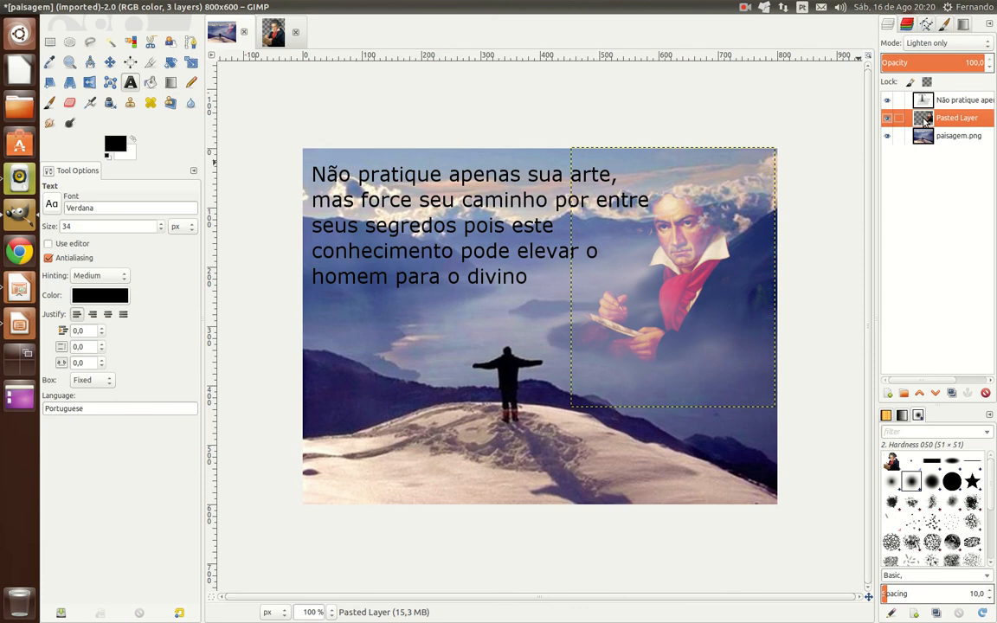
With Pasted Layer active, add a text box about 404 × 59 px below the quote reading "Ludwig van Beethoven" and, on a second line, "Compositor"
click(606, 109)
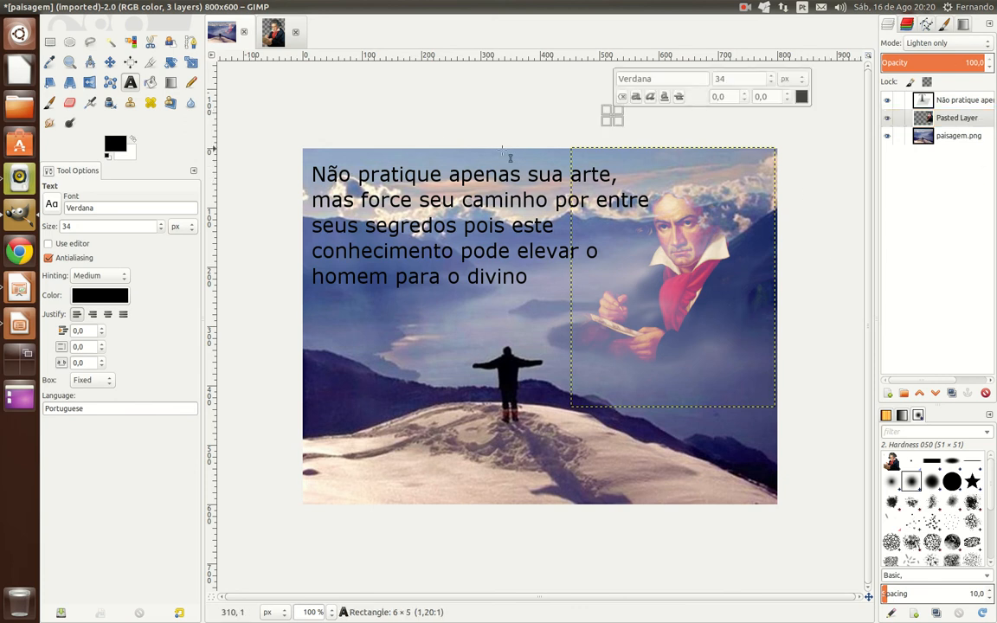
click(925, 137)
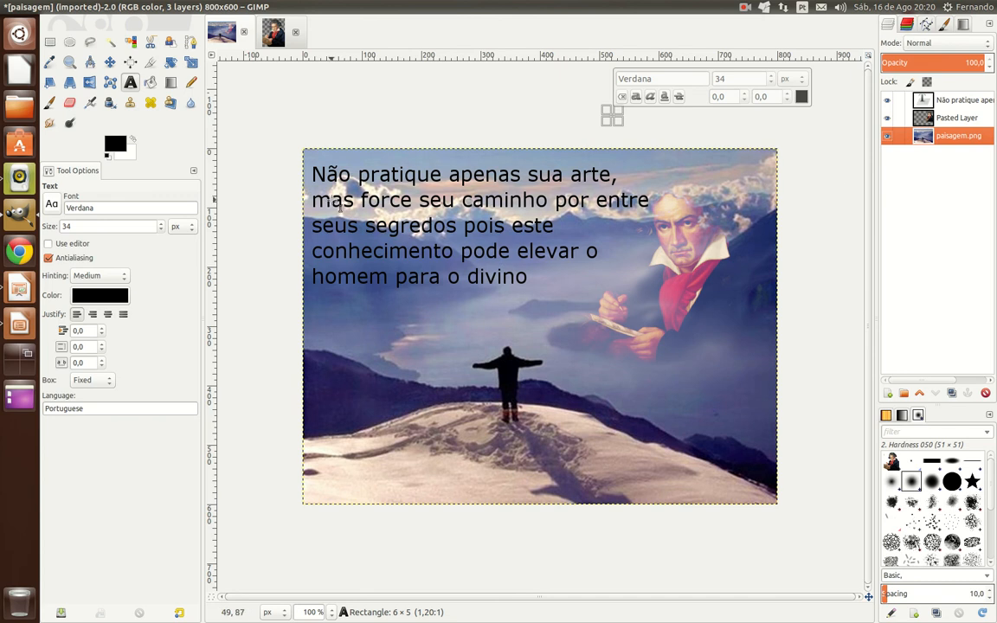
click(901, 118)
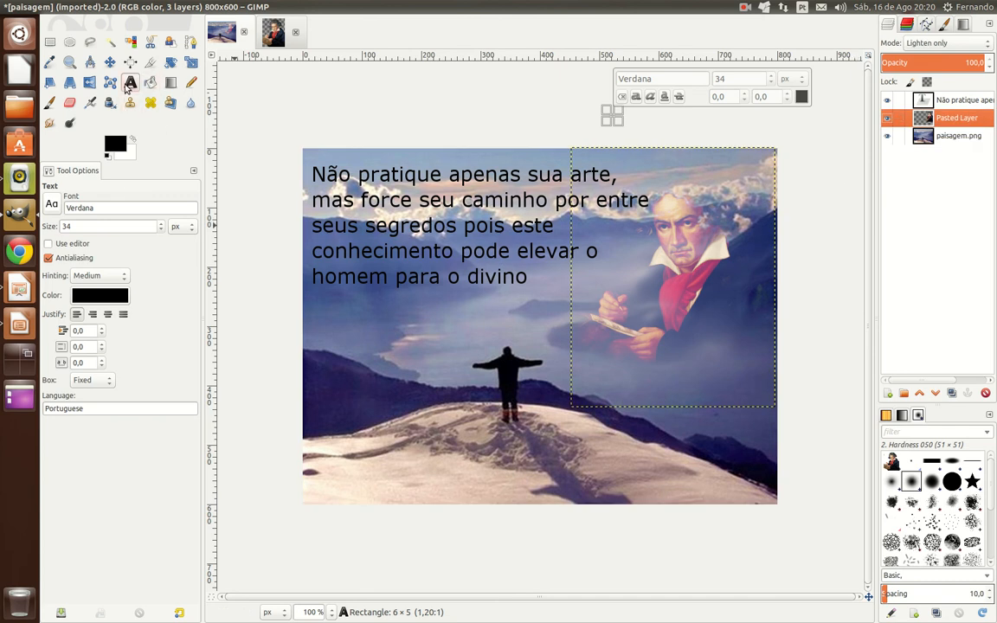
click(130, 82)
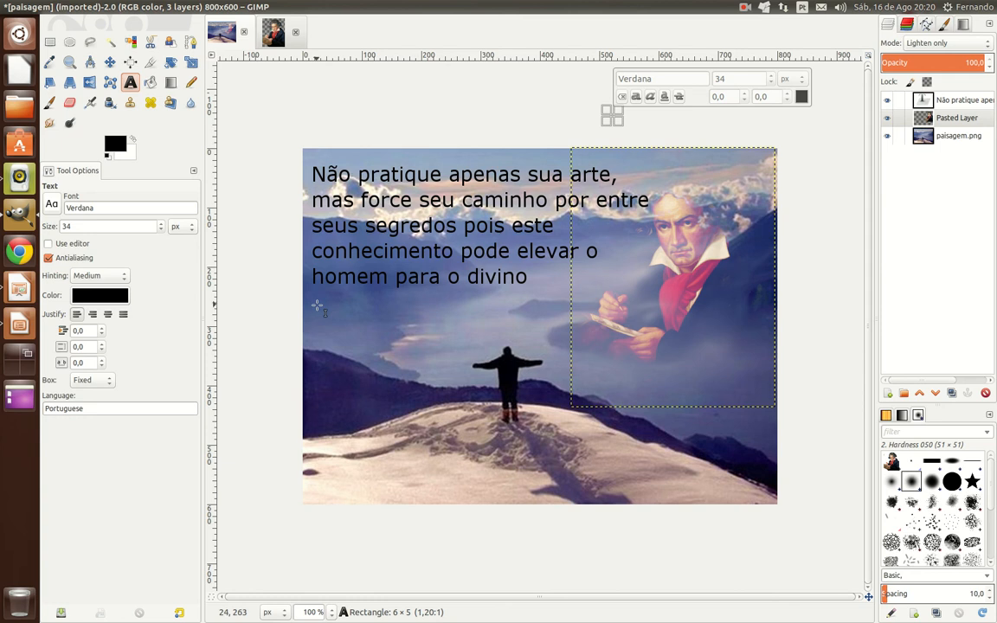
drag(318, 306, 555, 341)
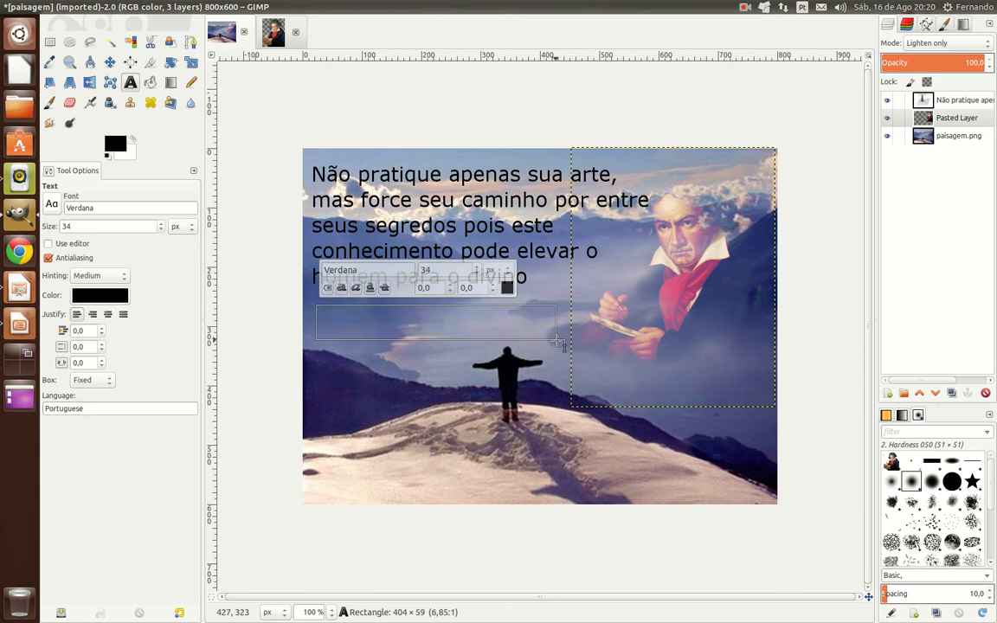
text(L)
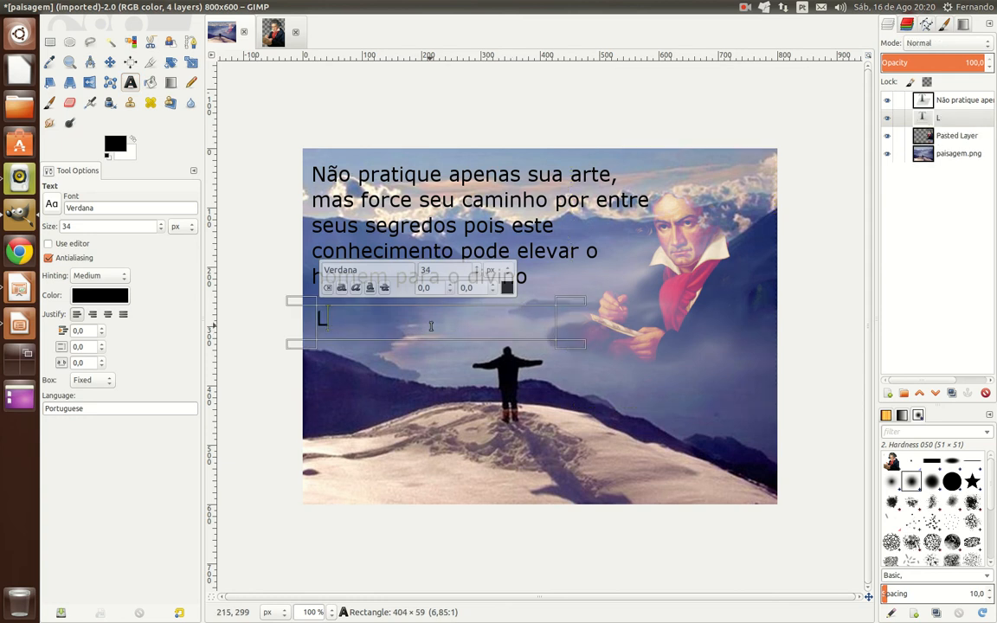
text(udwig)
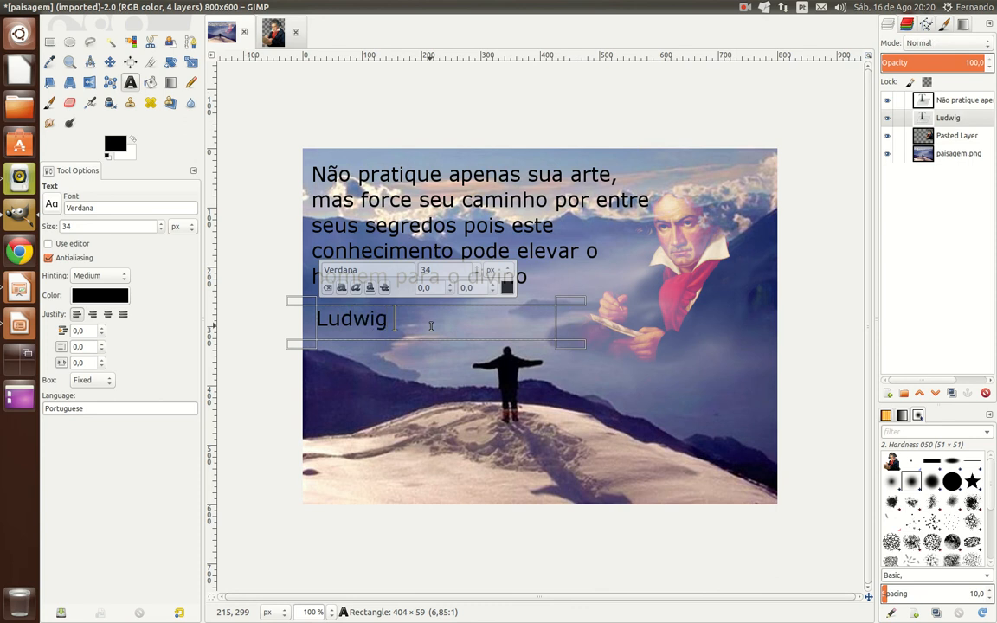
text( van B)
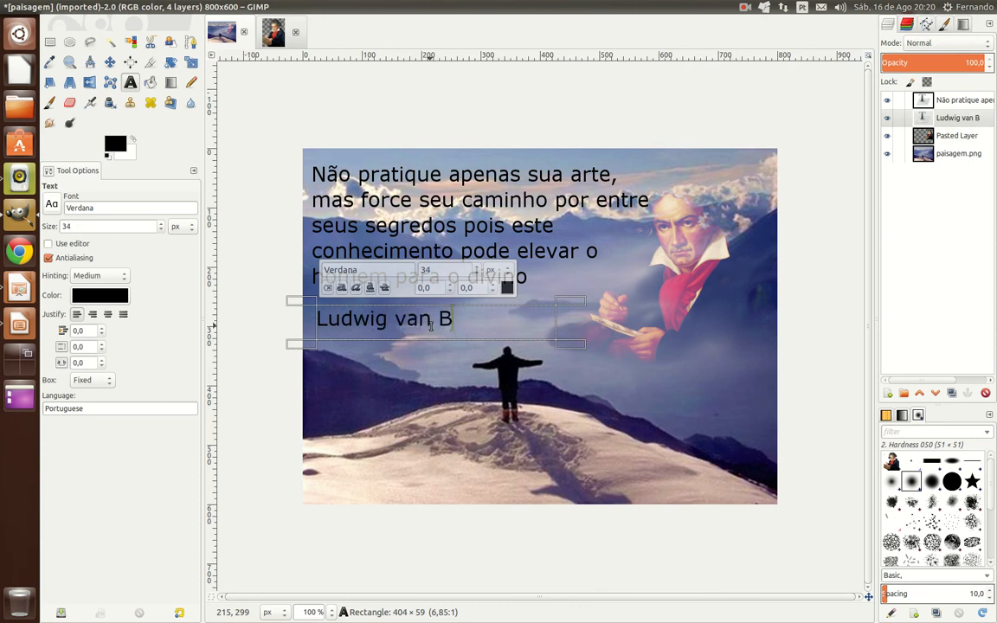
text(eethoven)
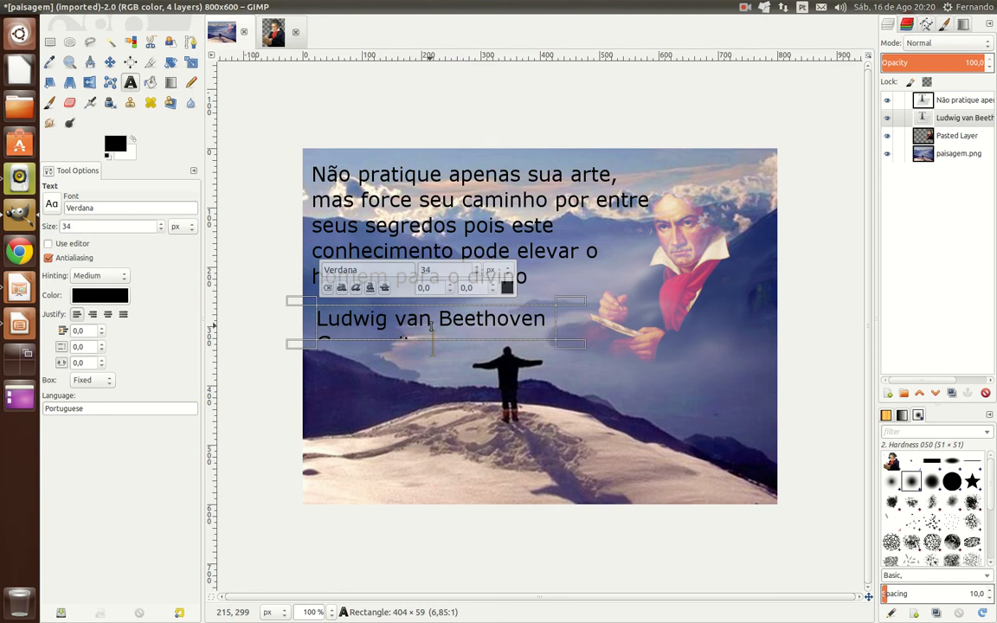
Reduce the font size of the attribution text to 24 px
click(160, 231)
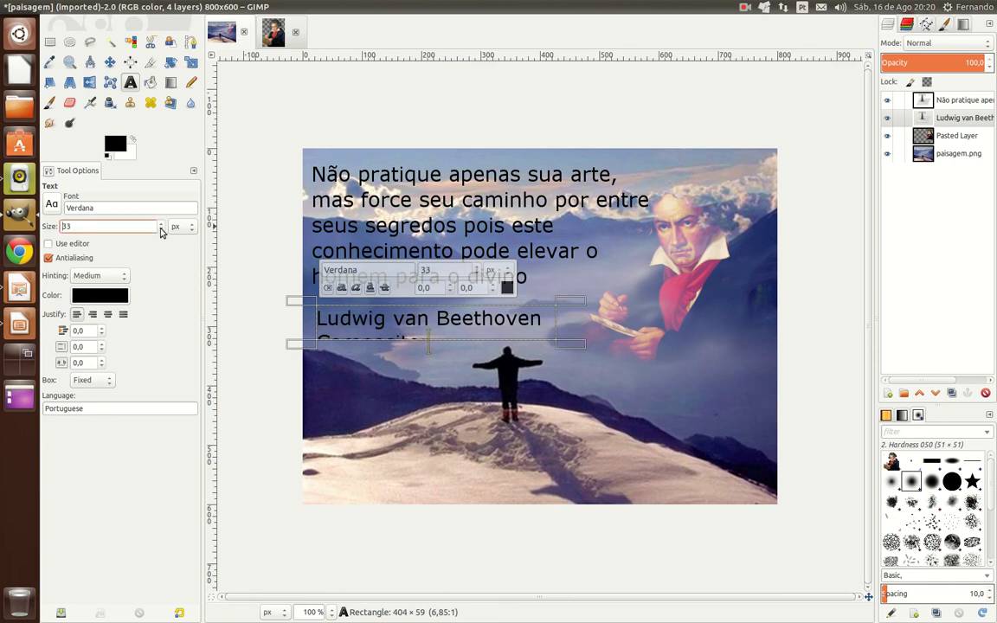
click(160, 230)
click(160, 230)
click(160, 231)
click(160, 230)
click(160, 231)
click(161, 230)
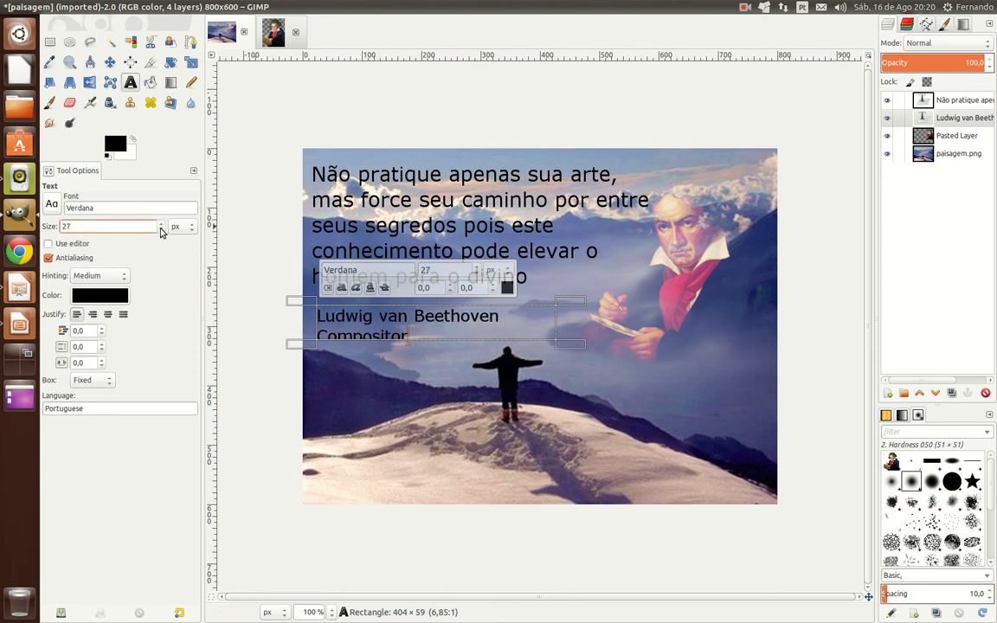
click(160, 230)
click(160, 231)
click(161, 230)
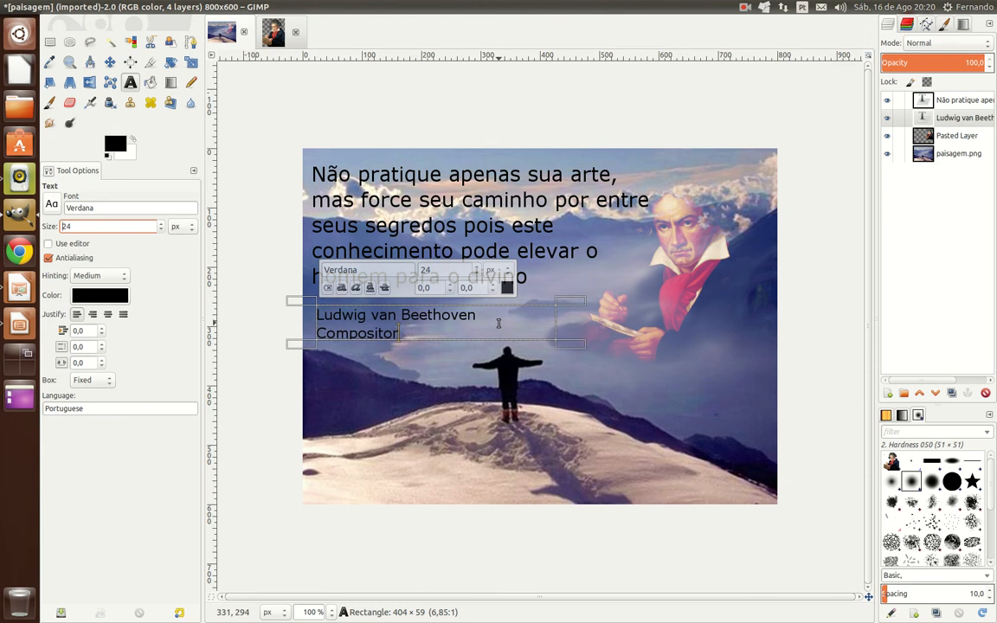
Make the name "Ludwig van Beethoven" bold in the attribution text
drag(476, 315, 314, 315)
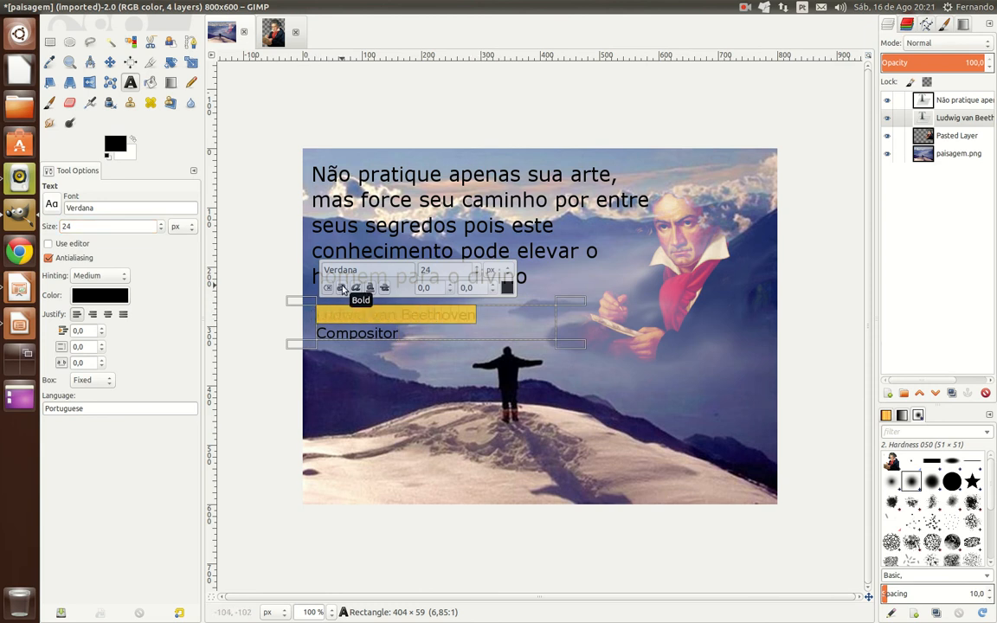
click(342, 289)
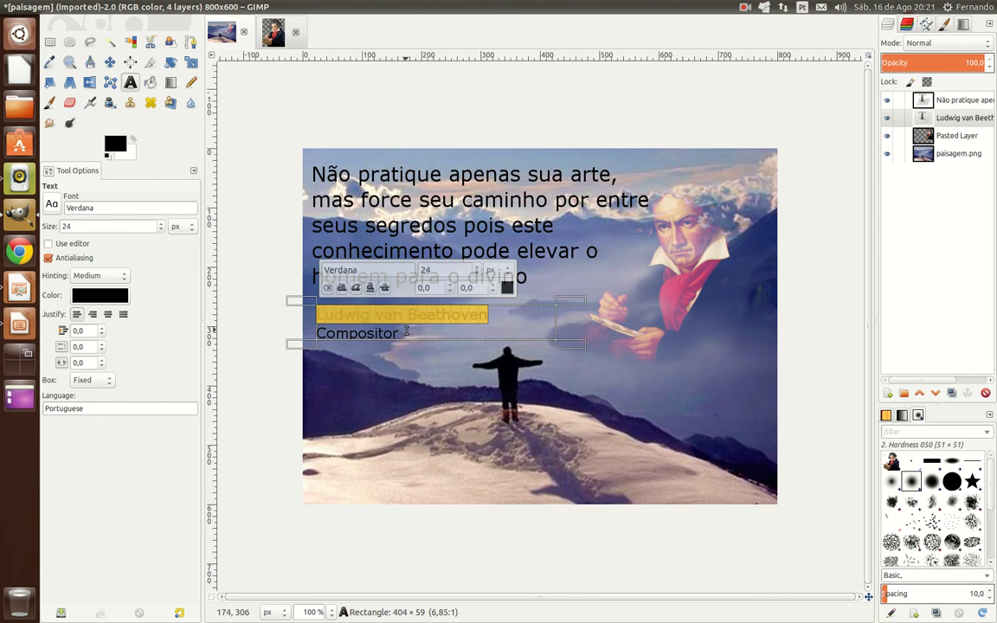
click(405, 332)
Reduce only the word "Compositor" to 18 px and finish editing the attribution text
drag(405, 332, 314, 334)
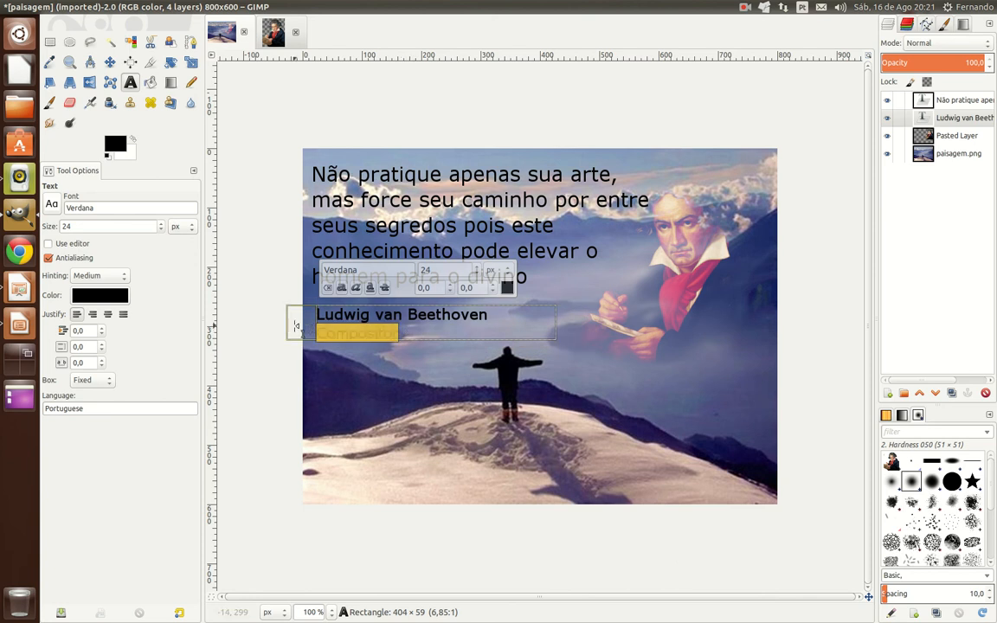
click(478, 275)
click(478, 275)
click(477, 275)
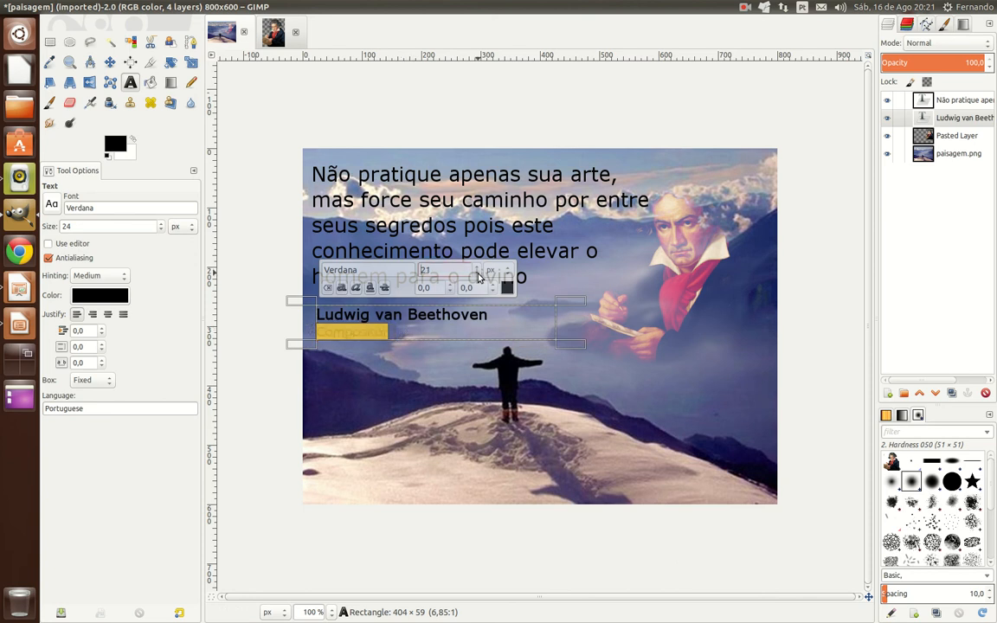
click(478, 275)
click(477, 274)
click(478, 274)
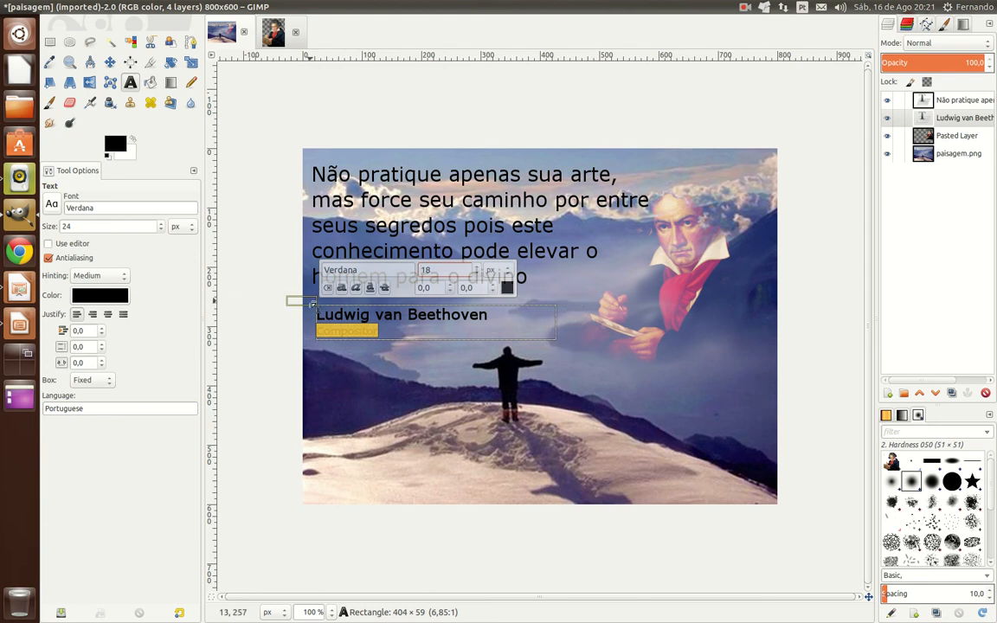
click(418, 395)
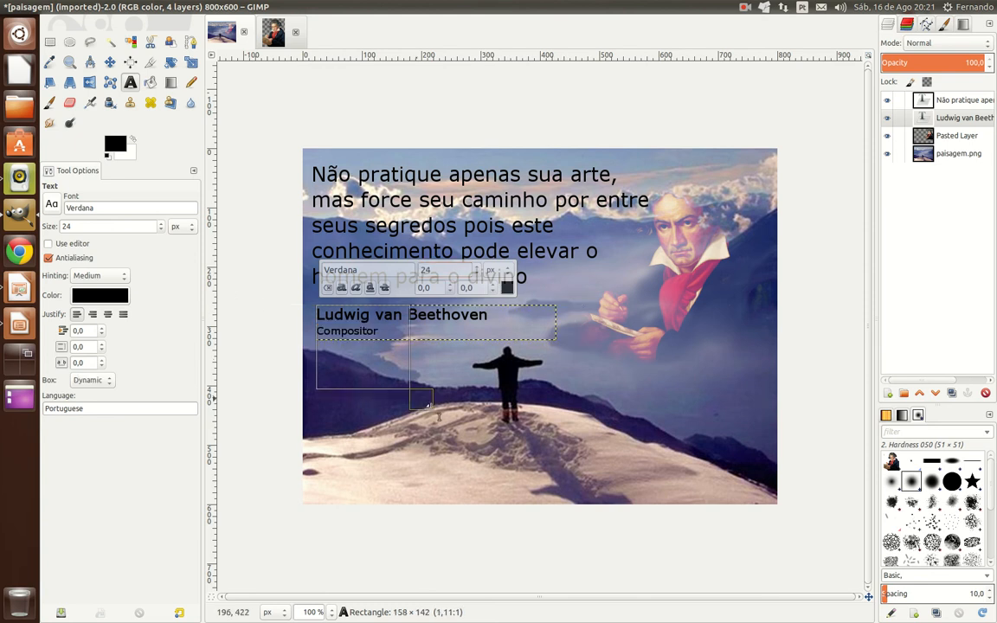
click(482, 315)
click(297, 301)
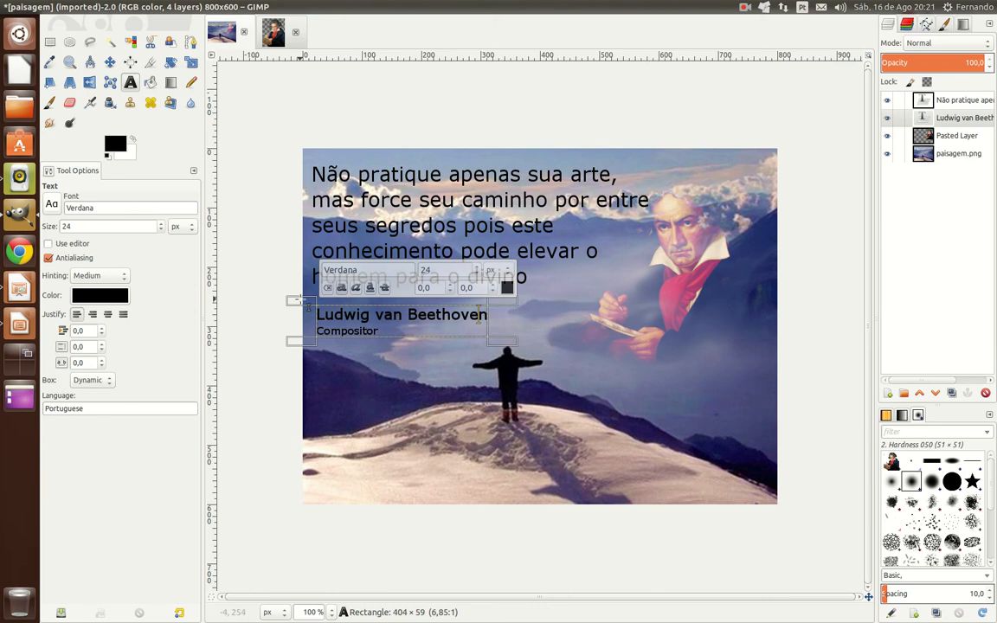
click(591, 120)
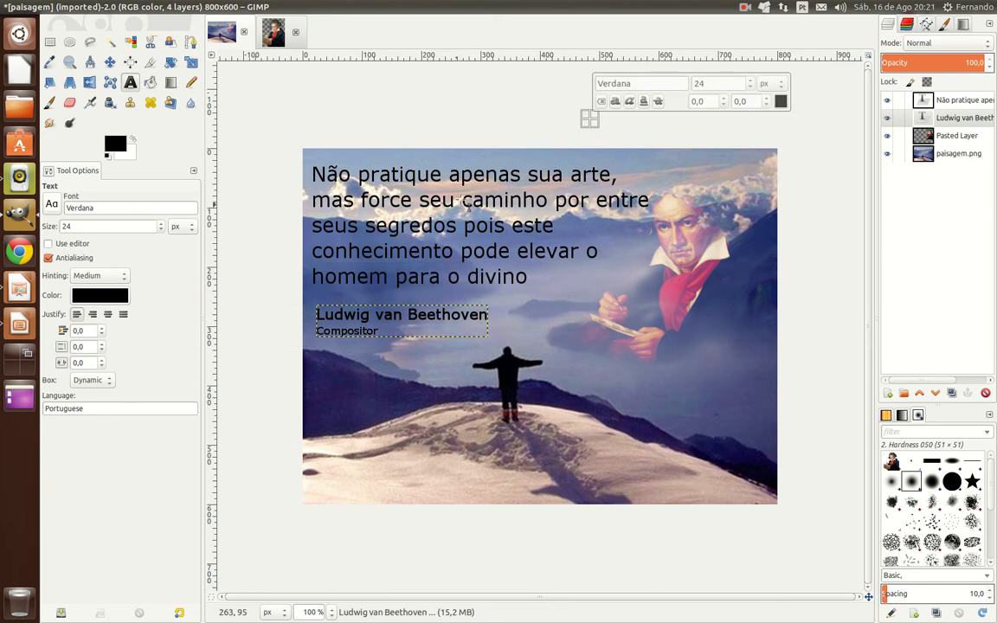
Try bold on the word "pratique" in the quote and remove it again
click(359, 193)
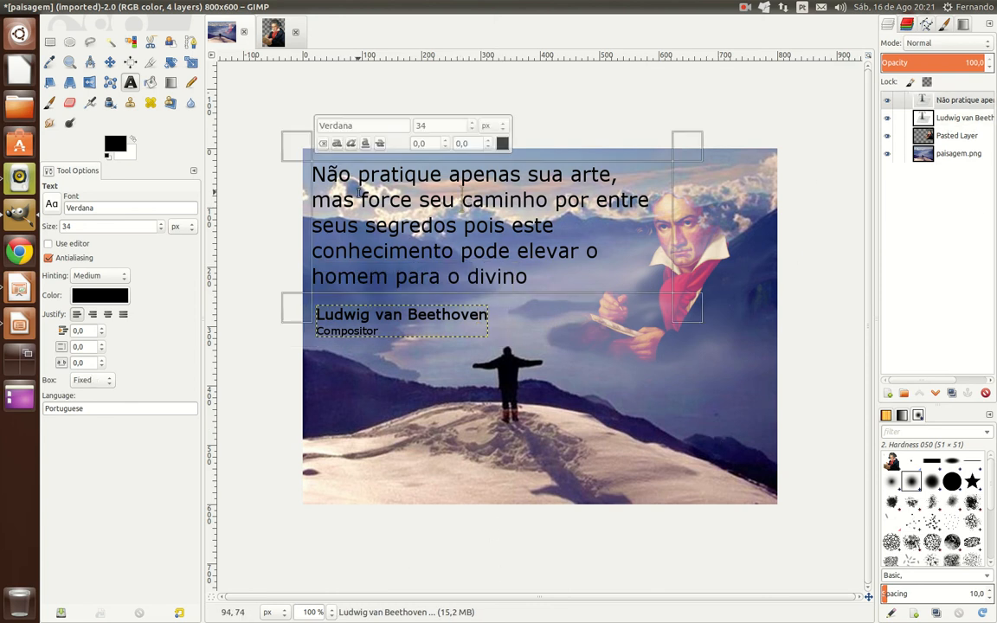
double_click(420, 174)
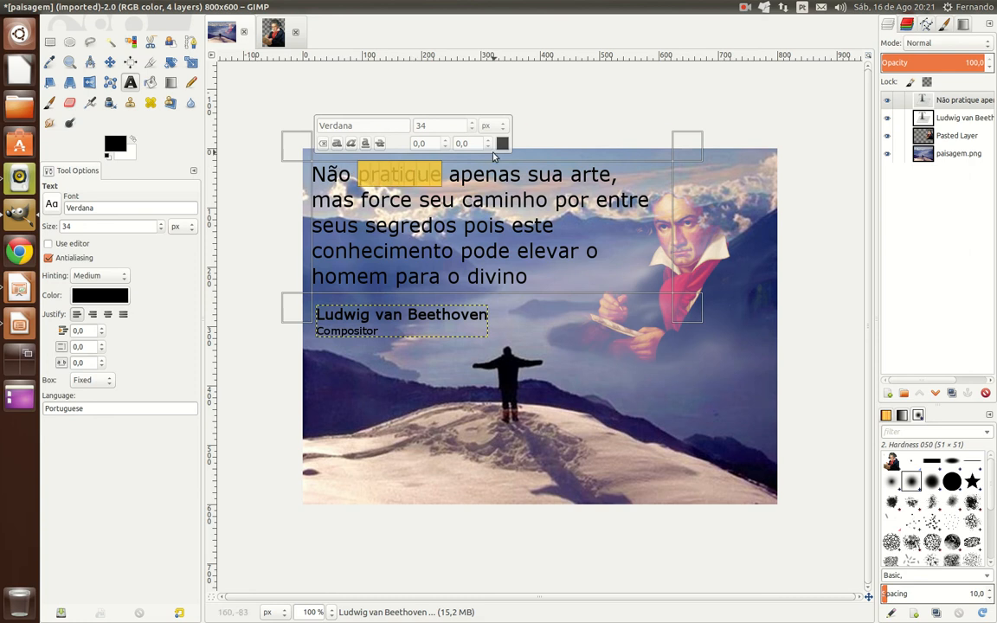
click(337, 145)
click(337, 145)
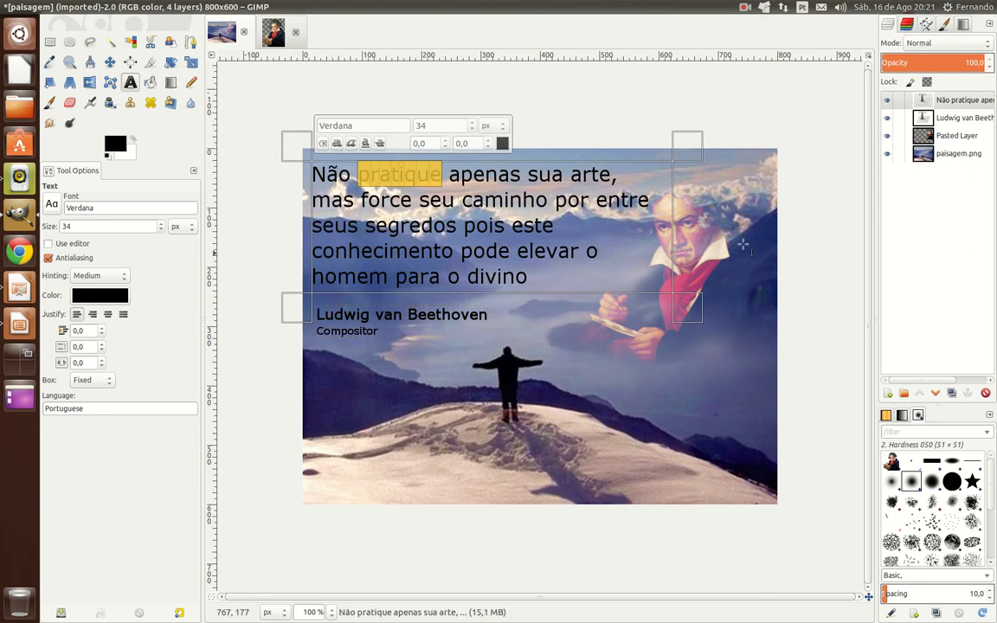
Narrow the quote's text box slightly from its left edge to about 606 × 223 px
click(589, 201)
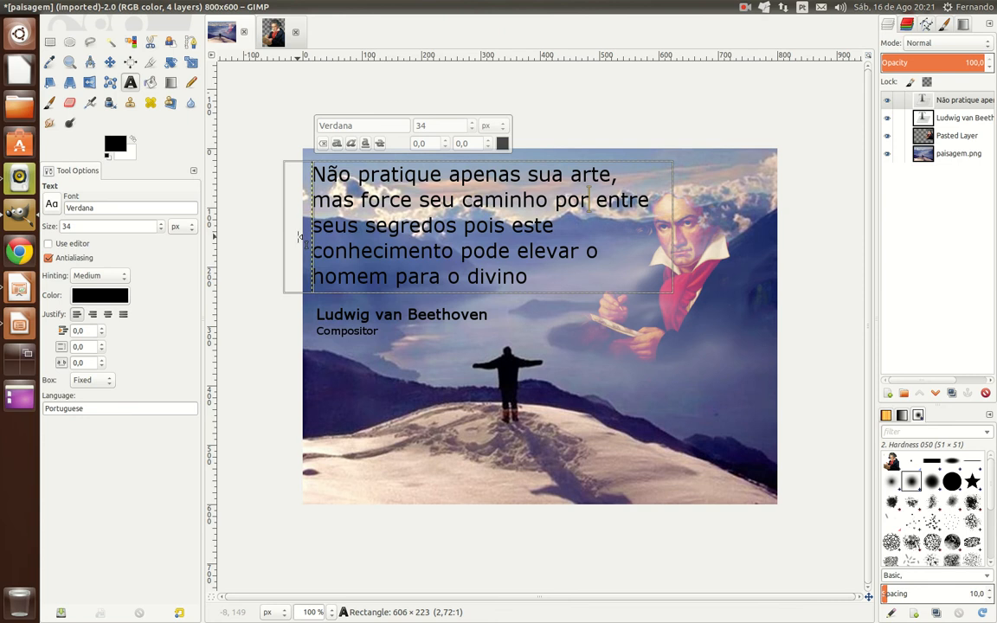
drag(298, 238, 300, 238)
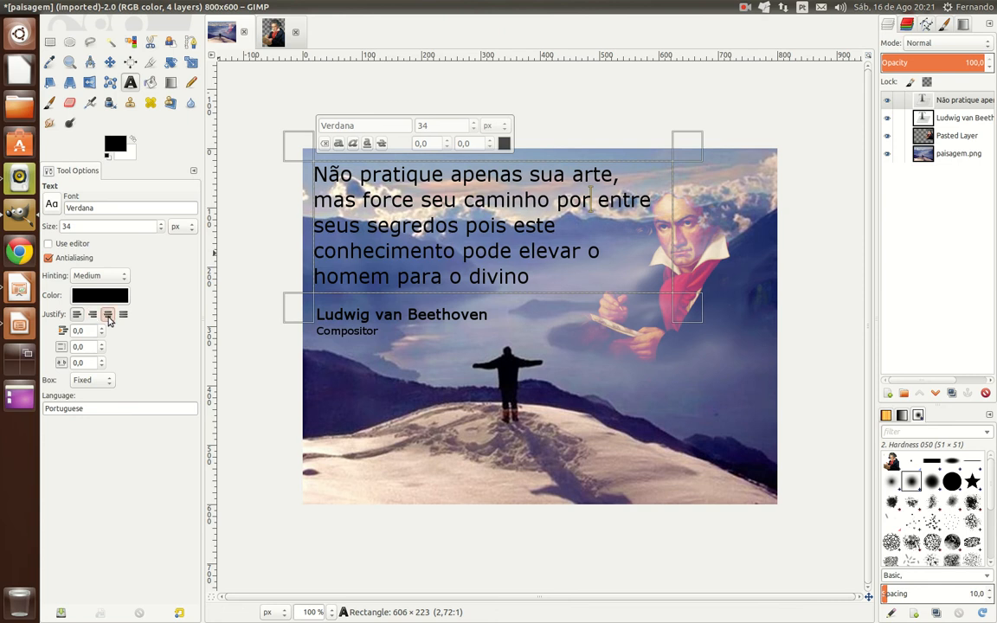
Try centred and right alignment on the quote, then restore left alignment
click(109, 317)
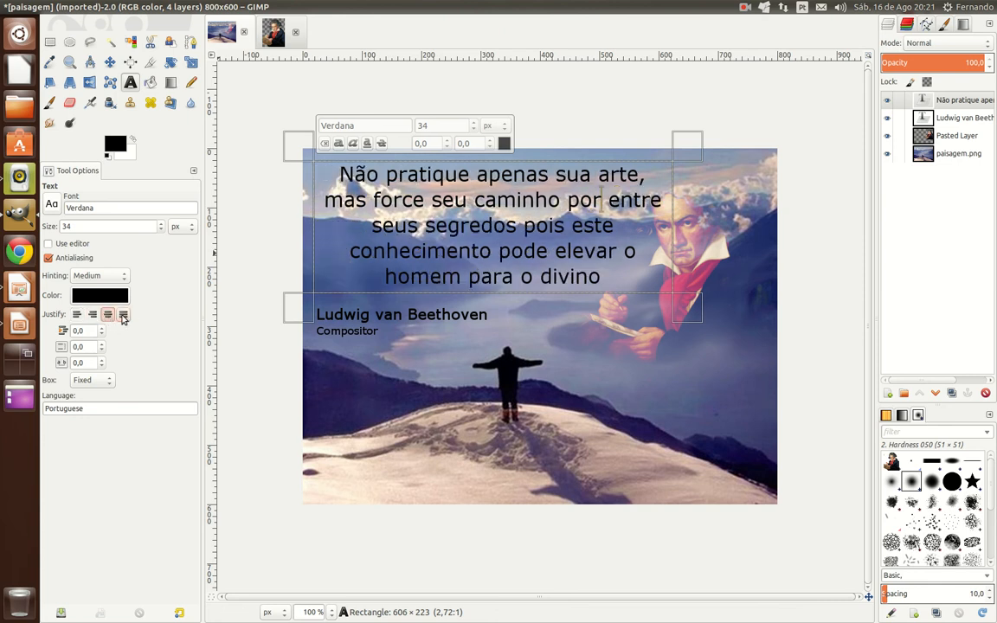
click(93, 315)
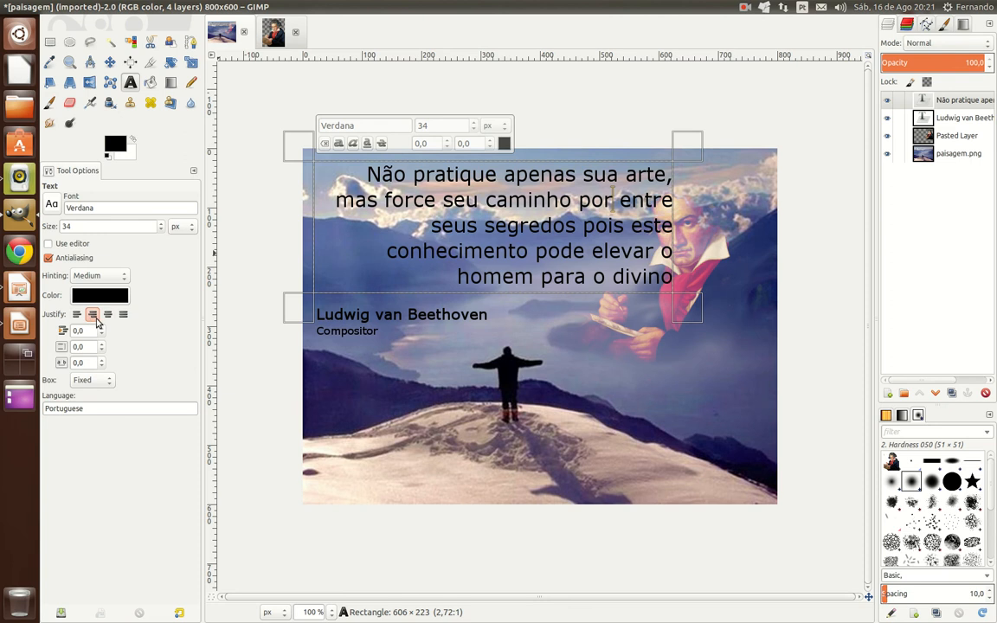
click(77, 316)
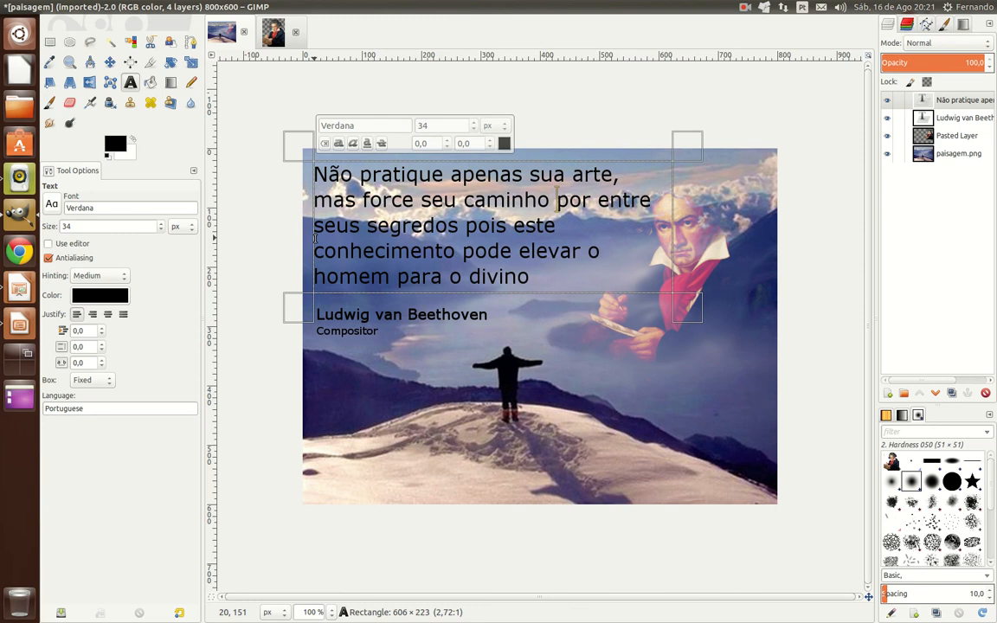
Break the quote's lines after "caminho" and "segredos", and resize its text box to about 545 × 219 px
key(Return)
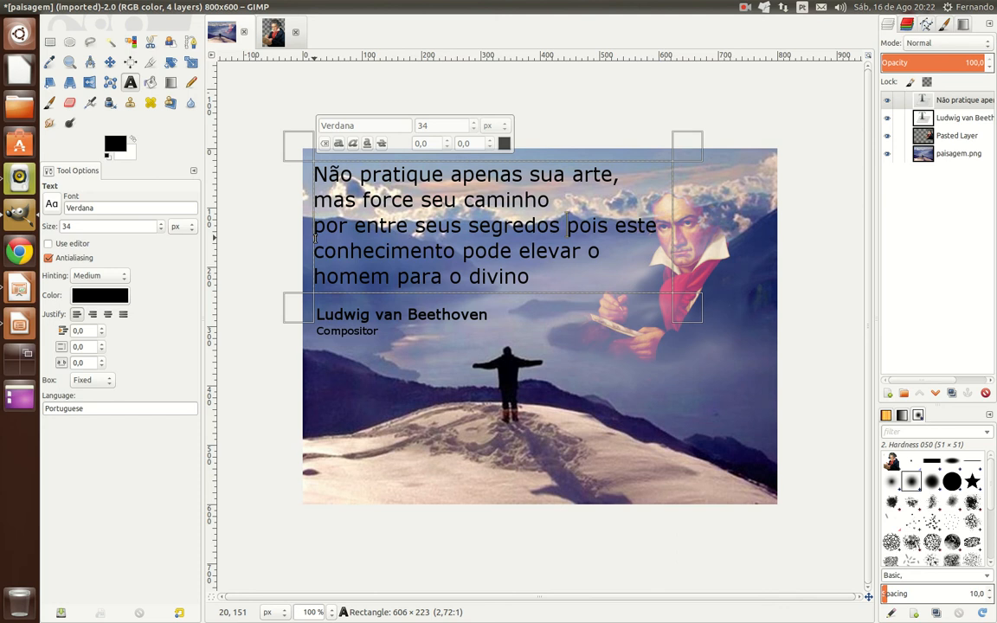
key(Return)
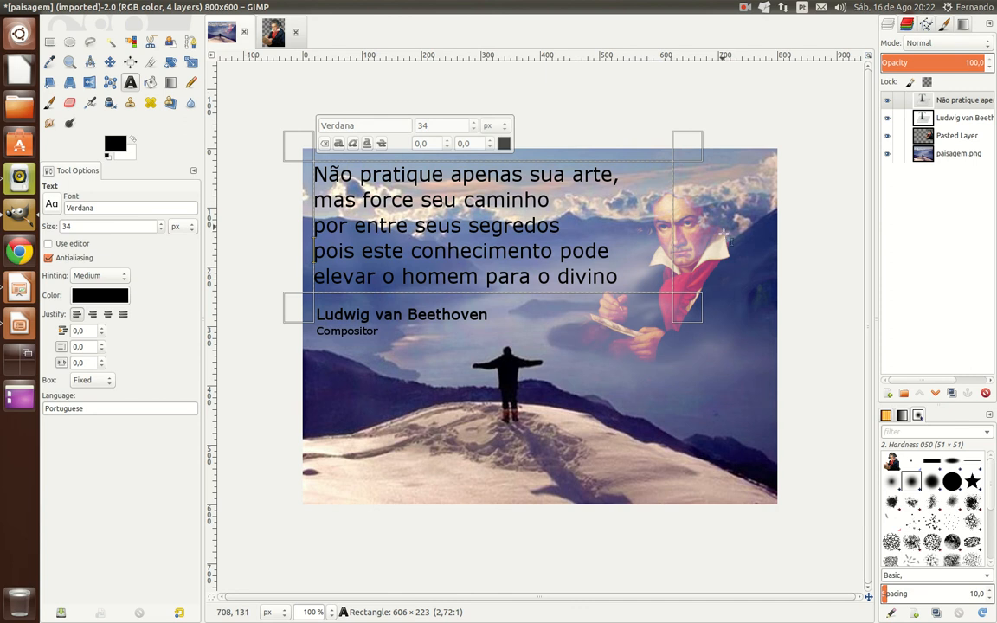
drag(724, 233, 656, 236)
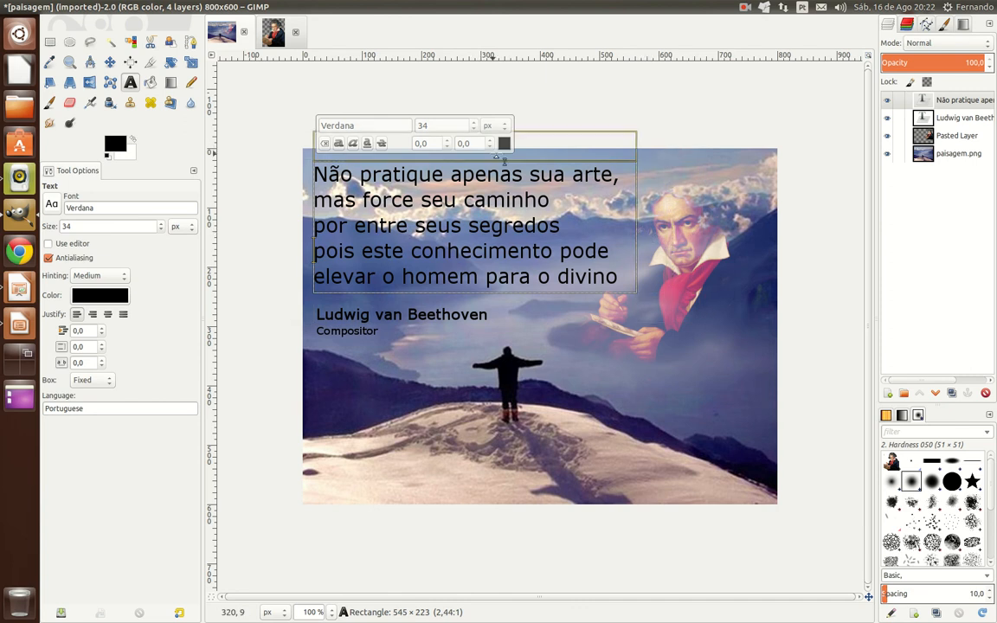
drag(523, 161, 523, 156)
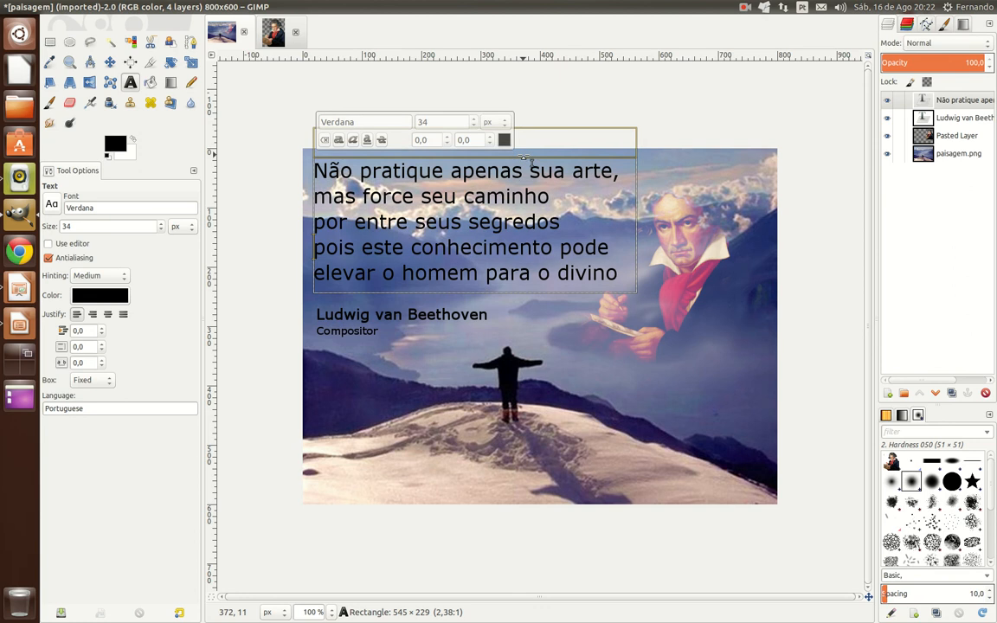
drag(475, 315, 475, 309)
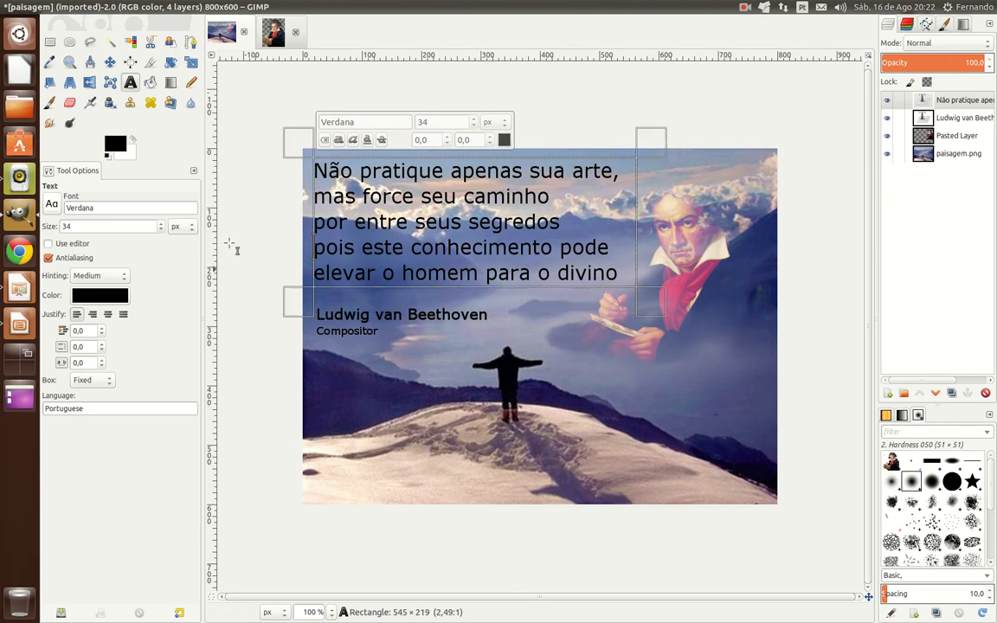
click(276, 181)
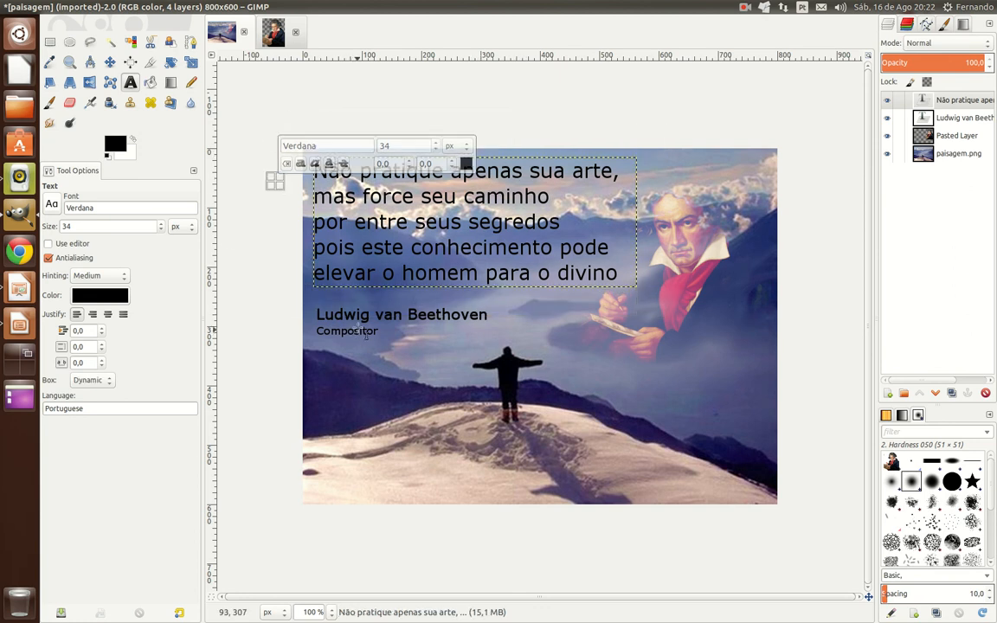
Raise the top edge of the Beethoven attribution's text box slightly, shifting its text up, and finish editing it
click(329, 305)
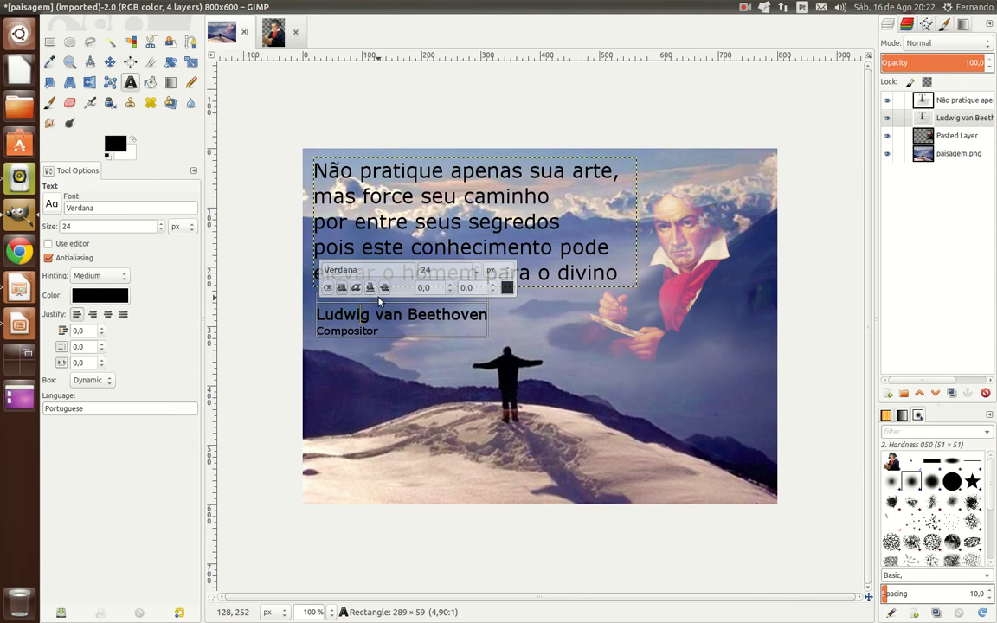
drag(379, 298, 377, 298)
click(262, 294)
click(253, 216)
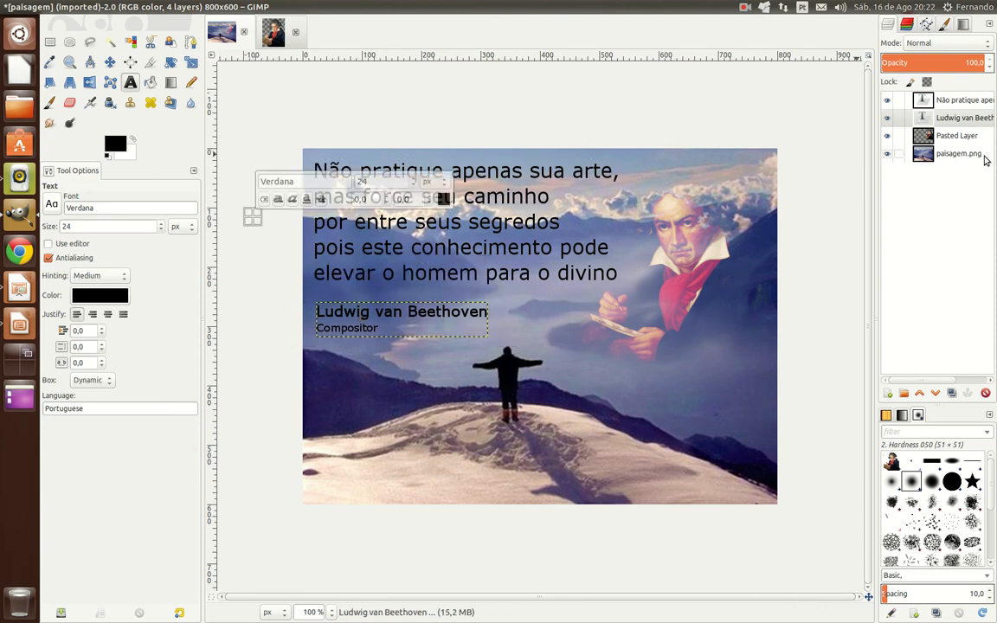
Add the text "Imagens & Frases - Facebook" above the Pasted Layer, in a box about 503 × 33 px on the snow's lower edge
click(947, 155)
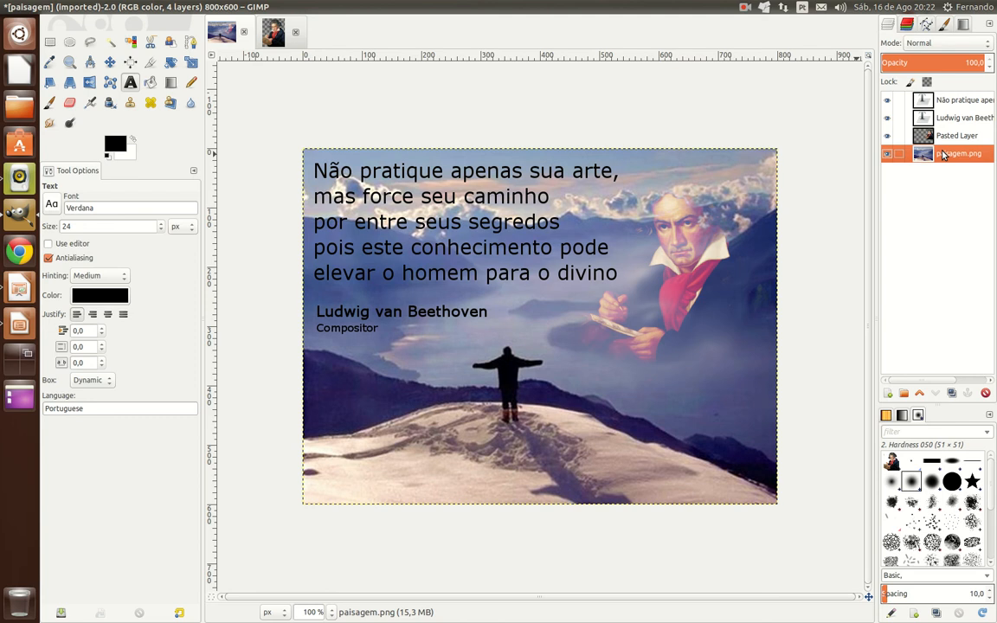
click(945, 136)
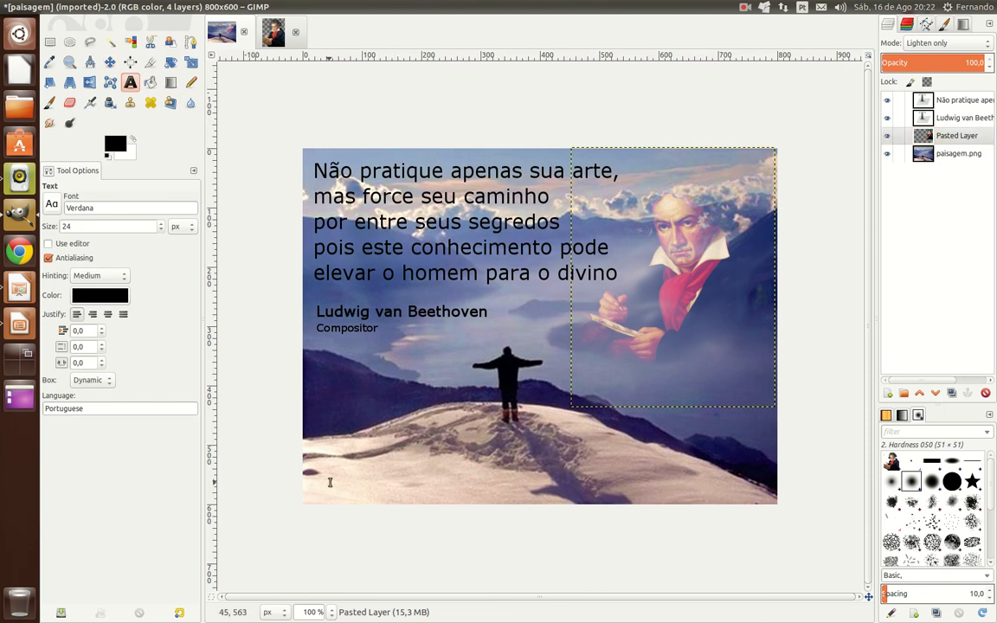
drag(323, 482, 623, 503)
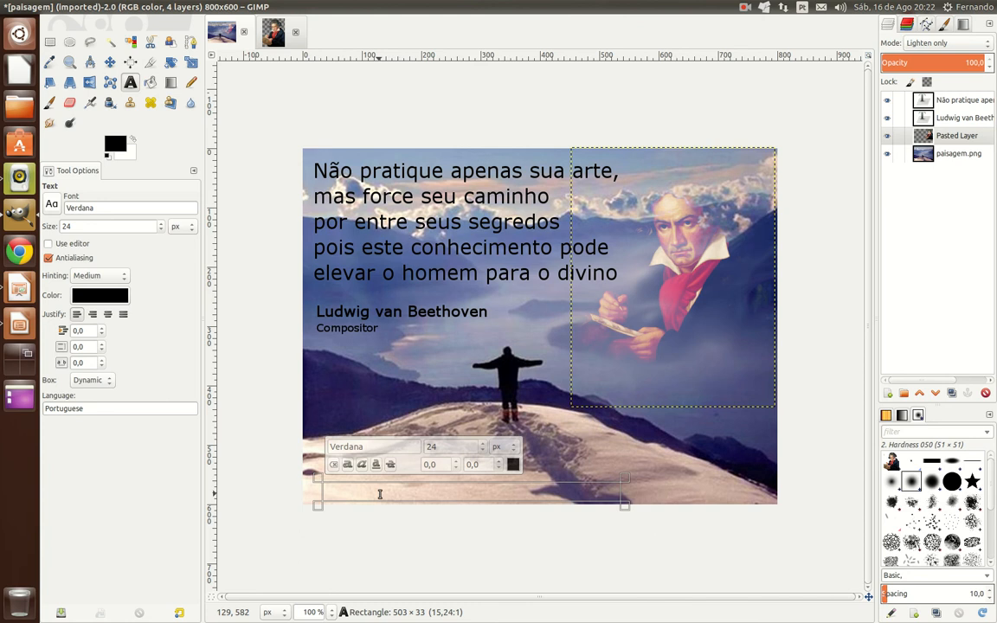
text(Imagens)
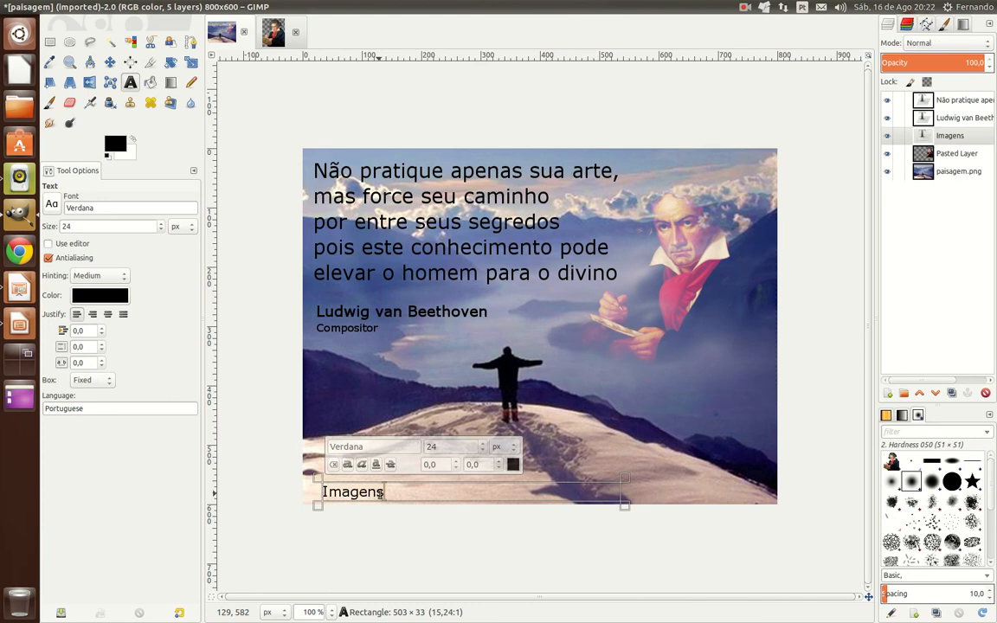
text( & Frases - )
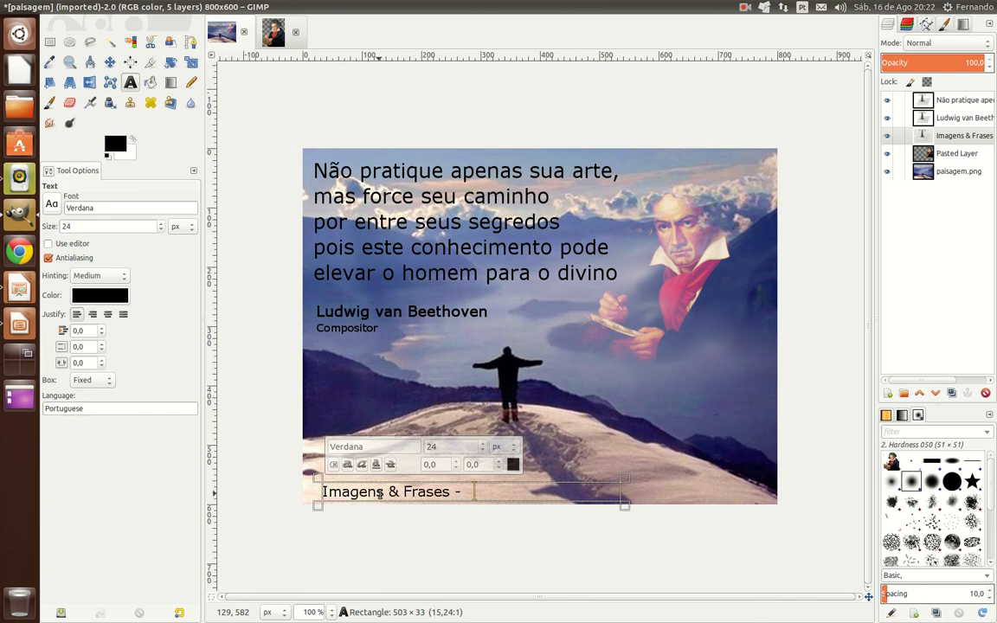
text(Facebook)
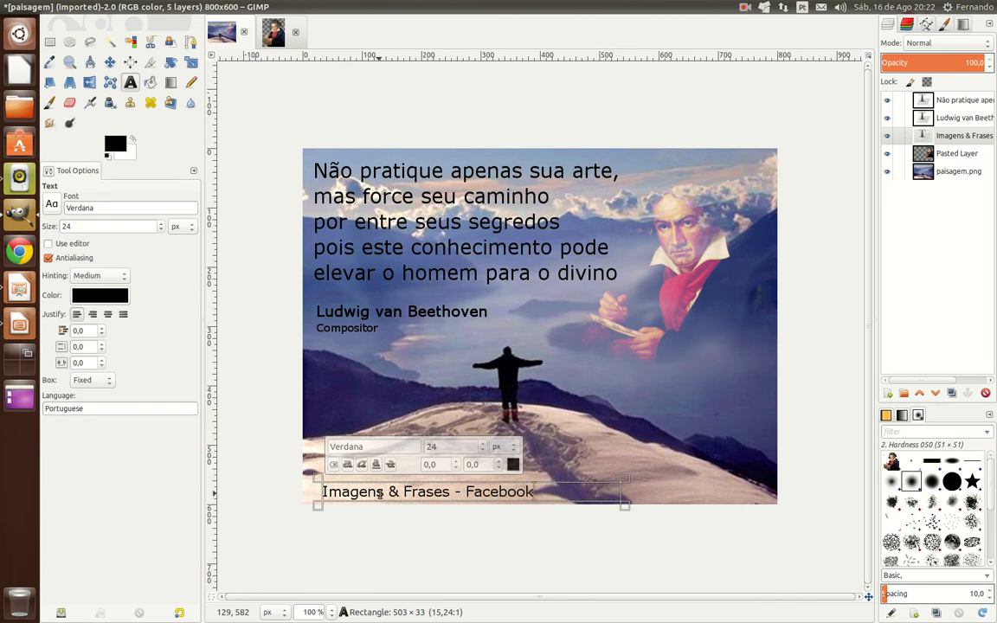
Set the "Imagens & Frases - Facebook" text to 12 px and shrink its text box to fit the text
double_click(98, 227)
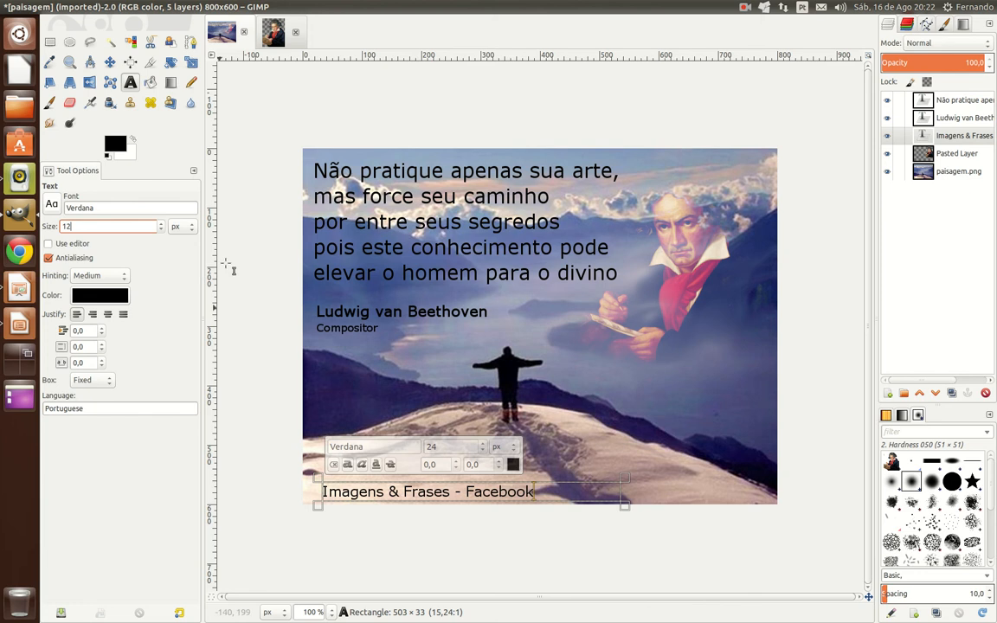
key(Return)
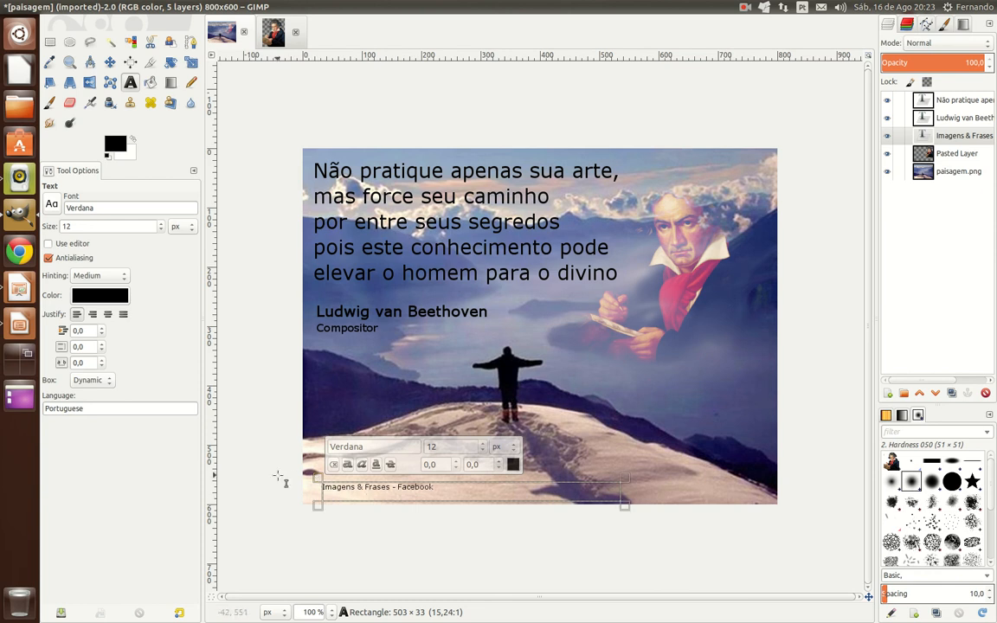
double_click(339, 485)
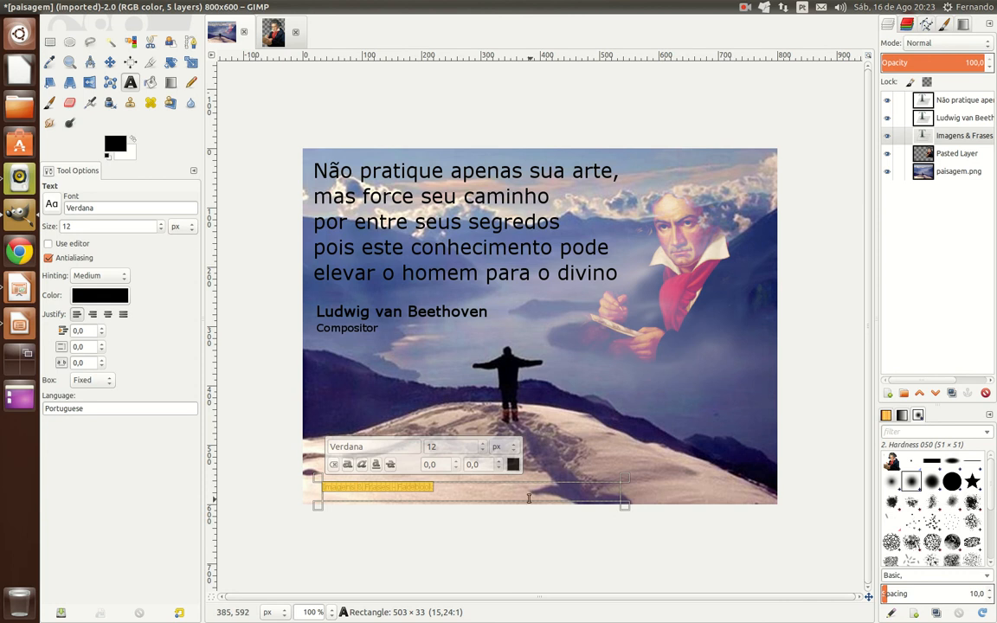
click(530, 420)
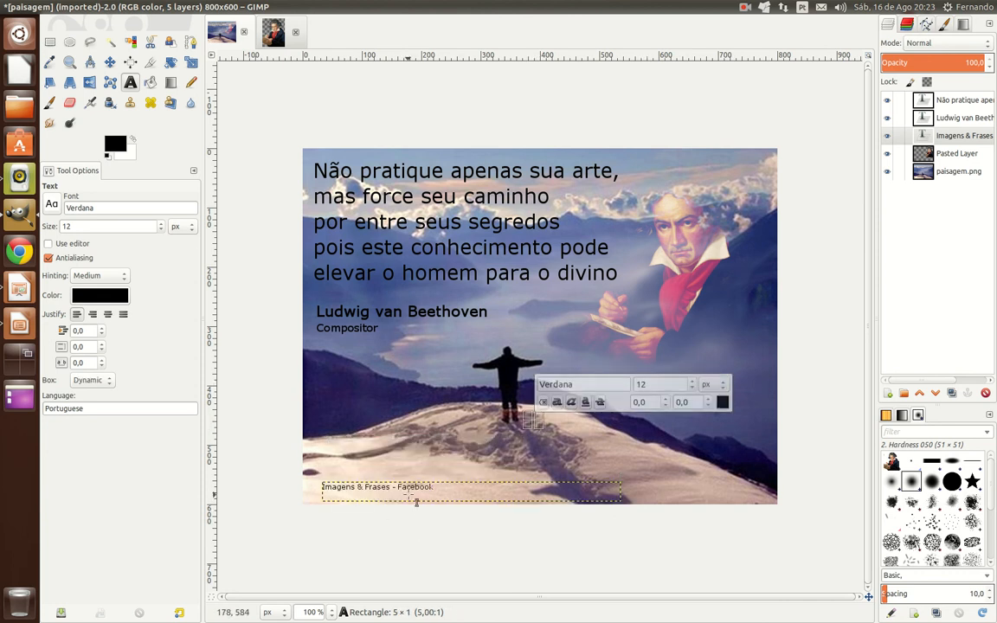
click(318, 486)
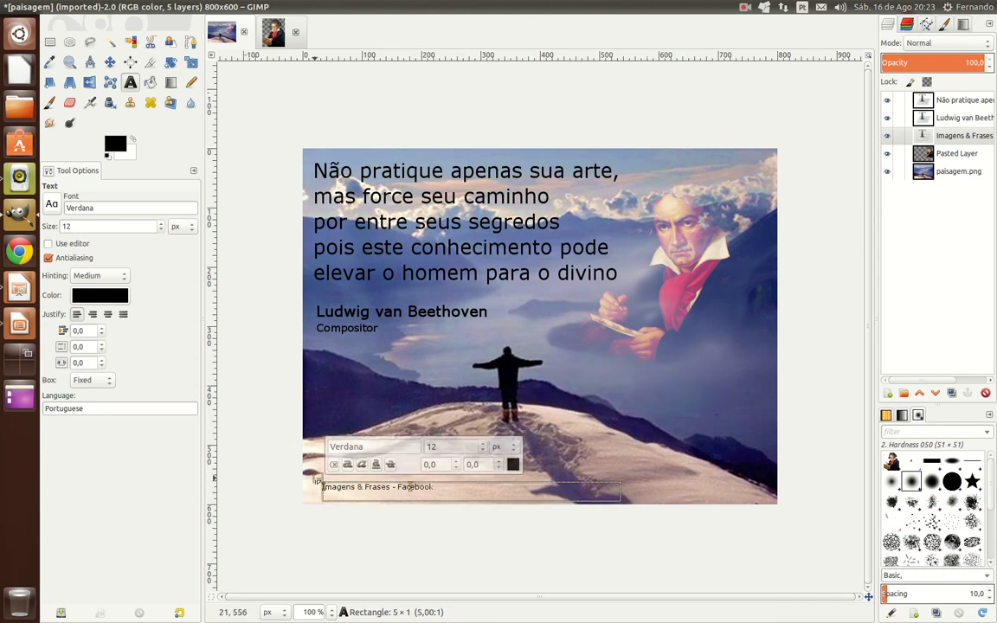
click(500, 398)
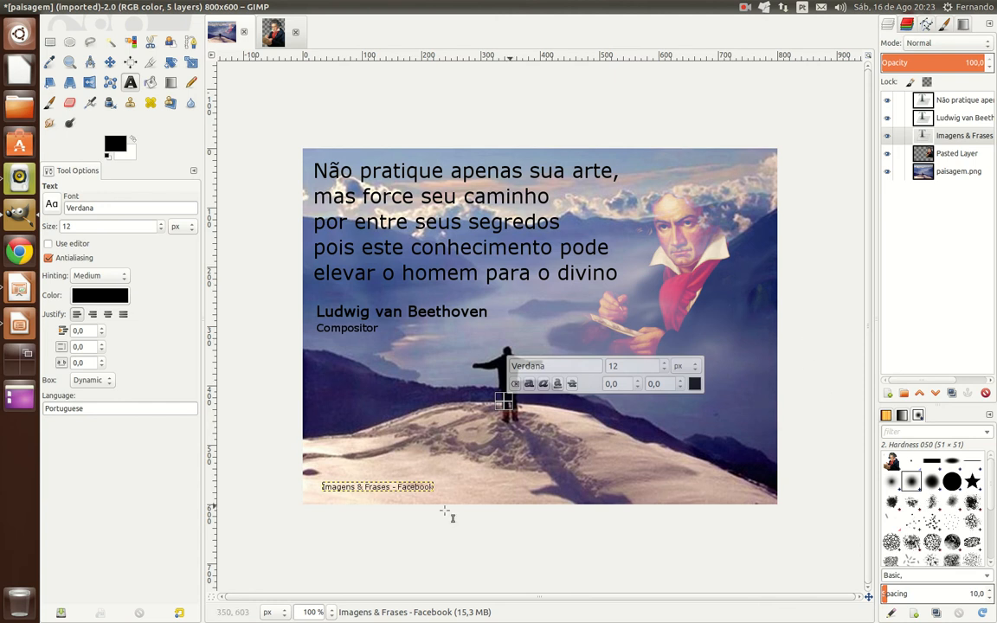
Rotate the "Imagens & Frases - Facebook" text by -90° and place it along the image's right edge, below the portrait
click(106, 61)
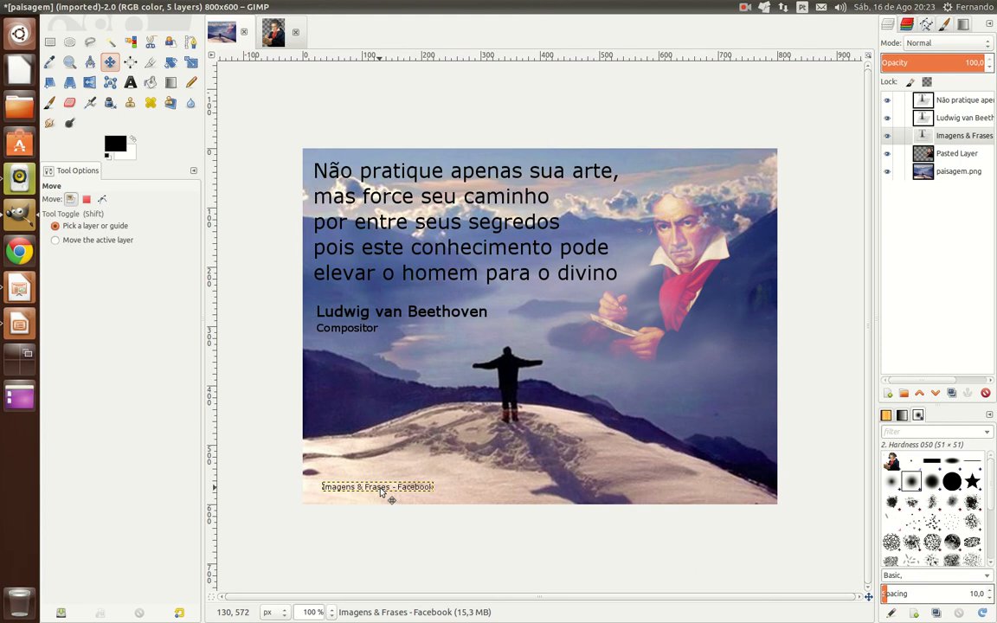
drag(380, 492, 767, 381)
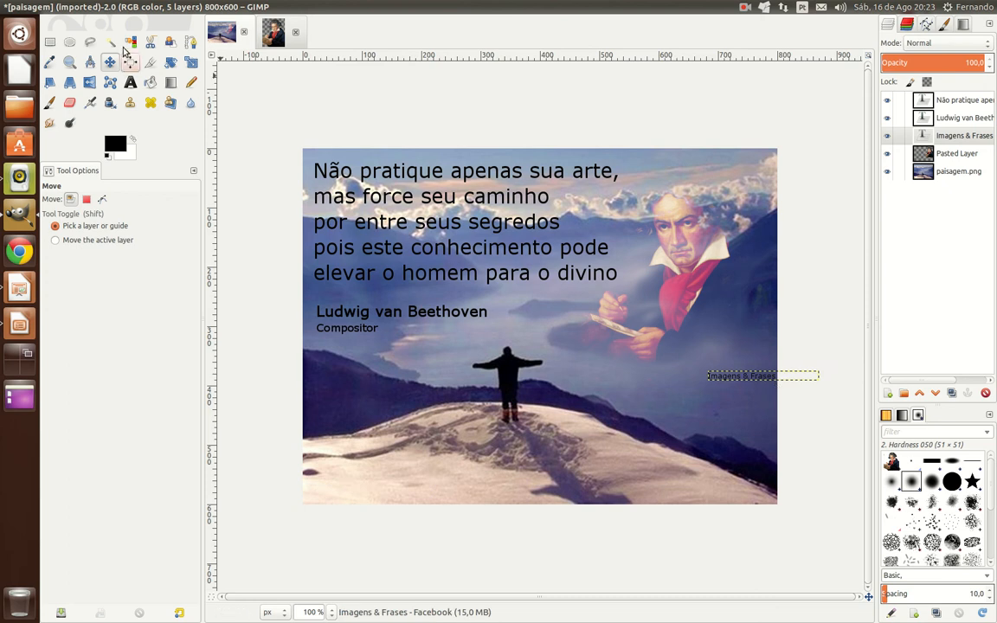
click(171, 64)
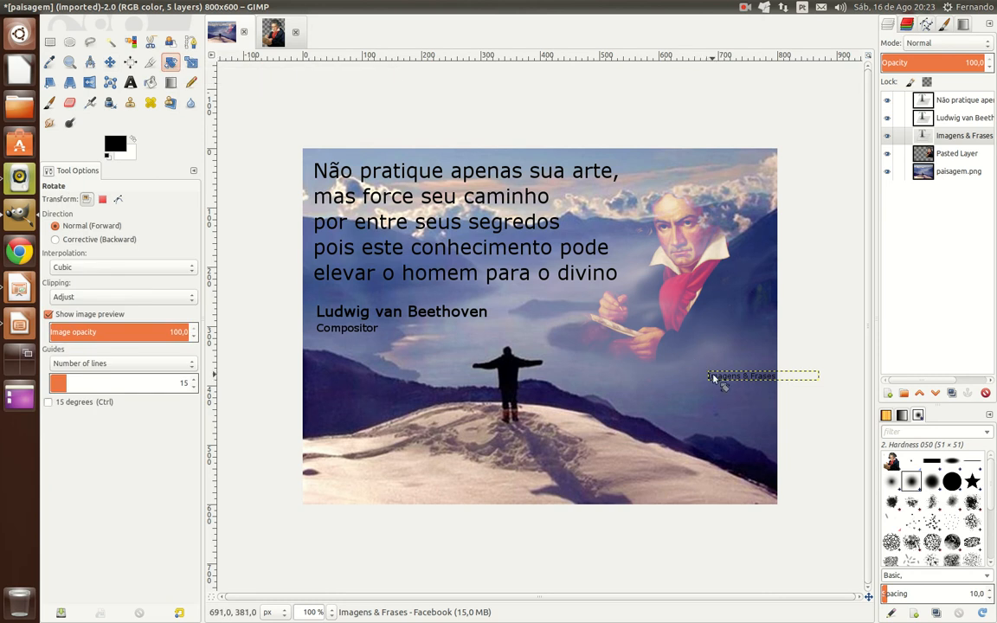
drag(714, 379, 654, 354)
drag(735, 327, 763, 440)
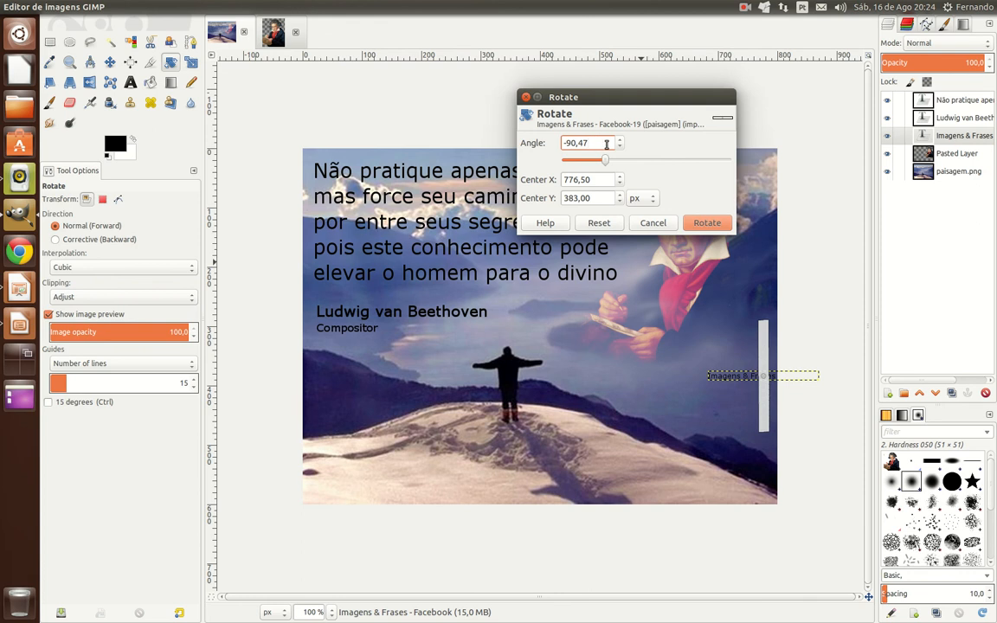
key(Tab)
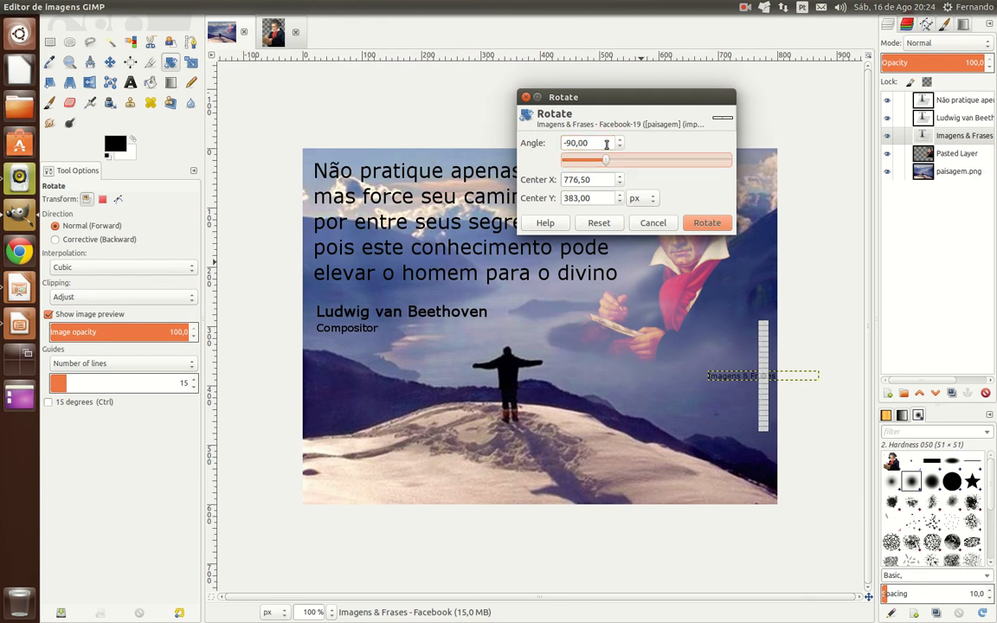
click(707, 224)
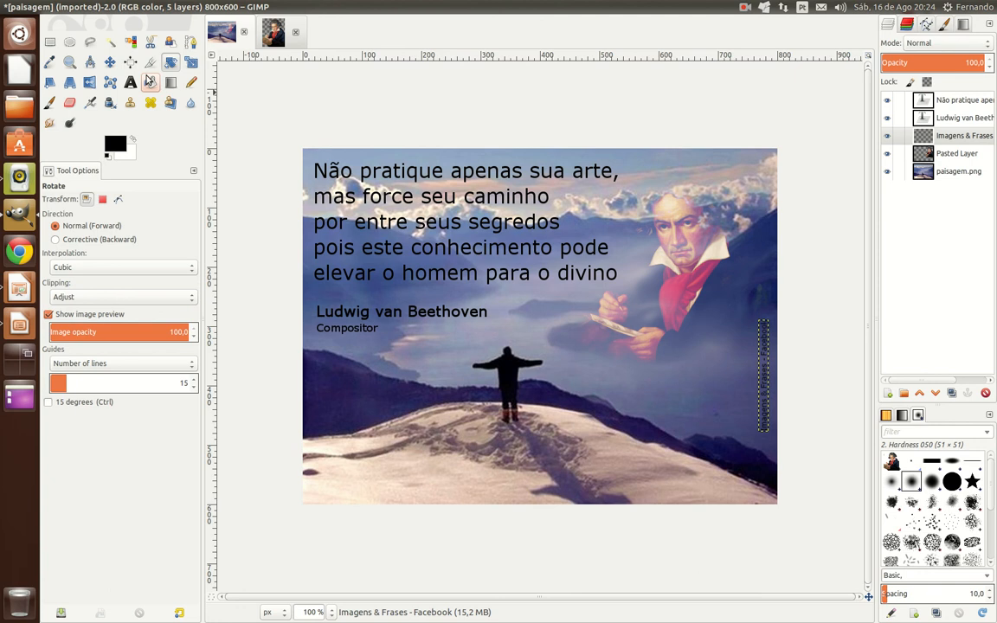
click(110, 62)
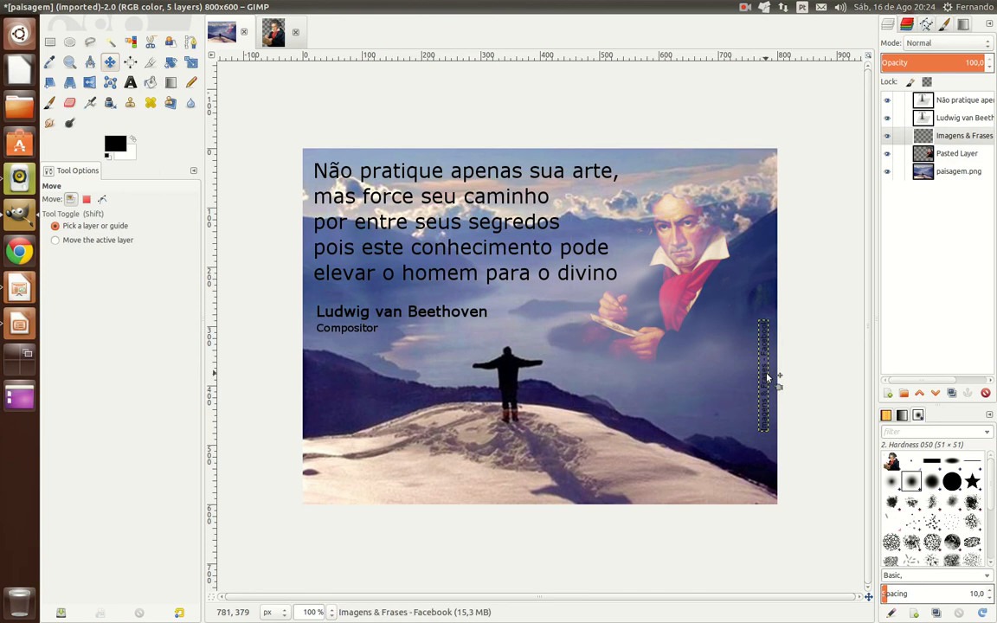
drag(765, 374, 771, 393)
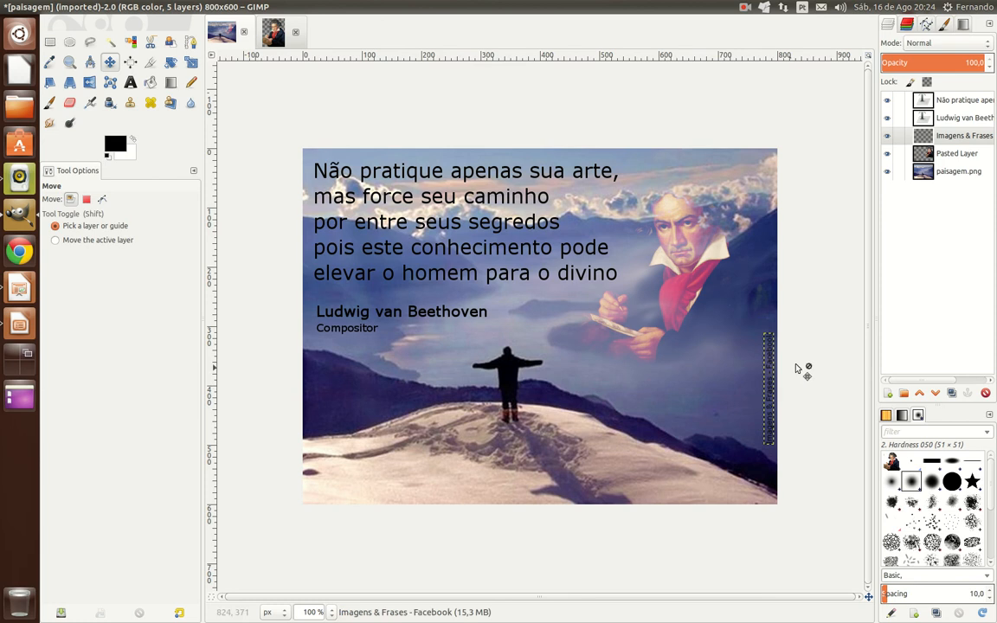
Select the paisagem.png layer and set the Dodge / Burn tool to Burn with a brush size of 191,72
click(926, 171)
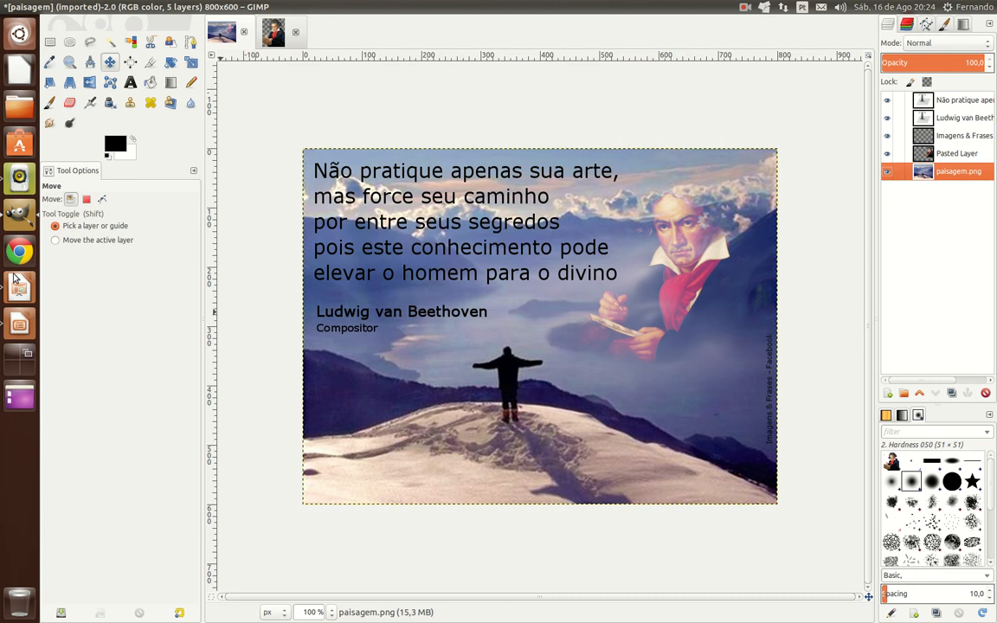
click(70, 123)
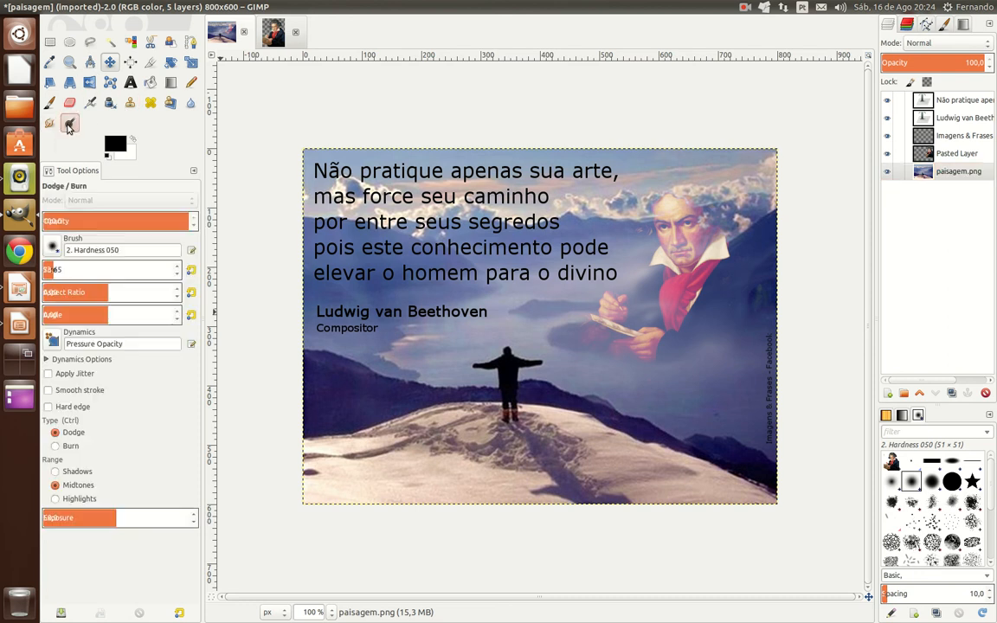
click(70, 446)
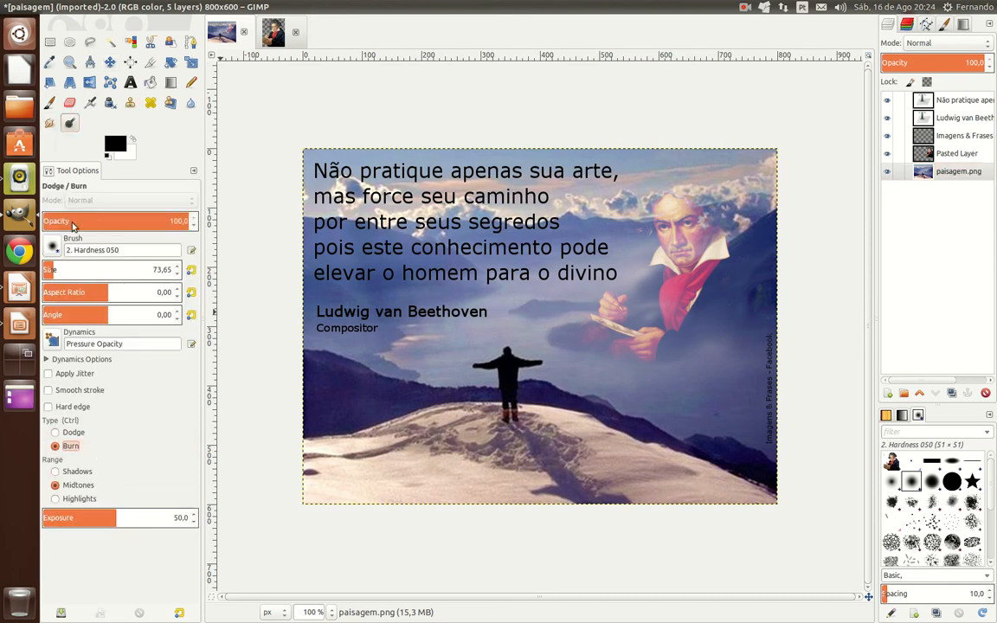
click(67, 271)
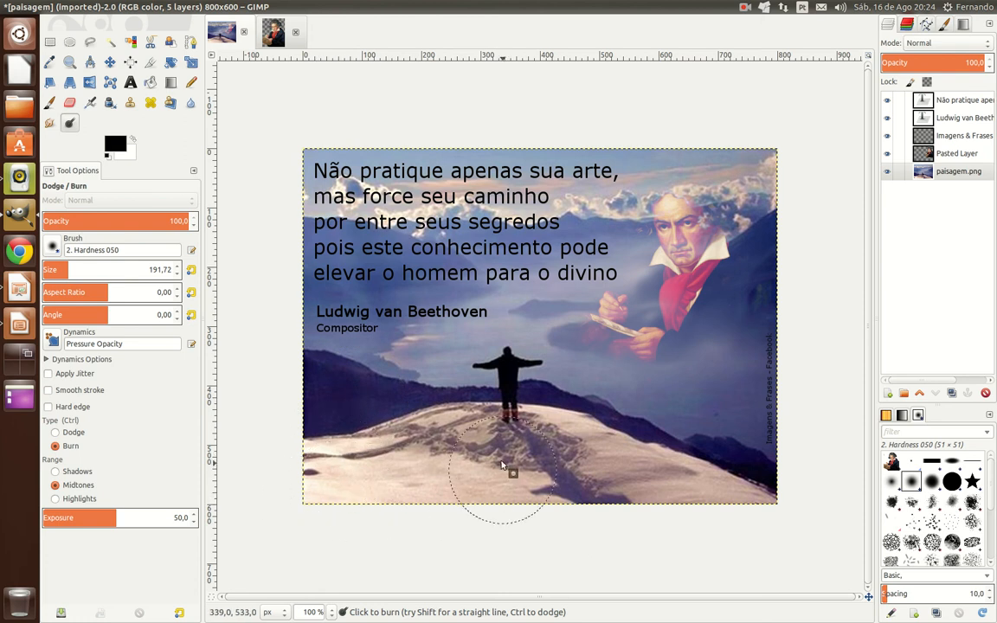
Set the tool type to Dodge and lighten the landscape behind the vertical credit text
click(55, 432)
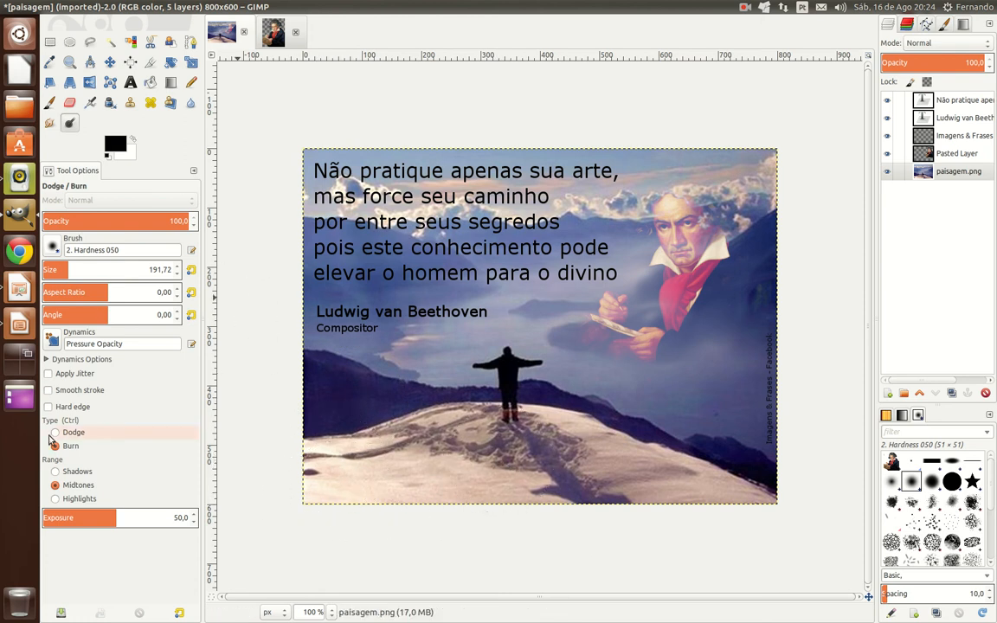
mouse_move(766, 431)
mouse_down()
mouse_move(769, 373)
mouse_move(728, 416)
mouse_up()
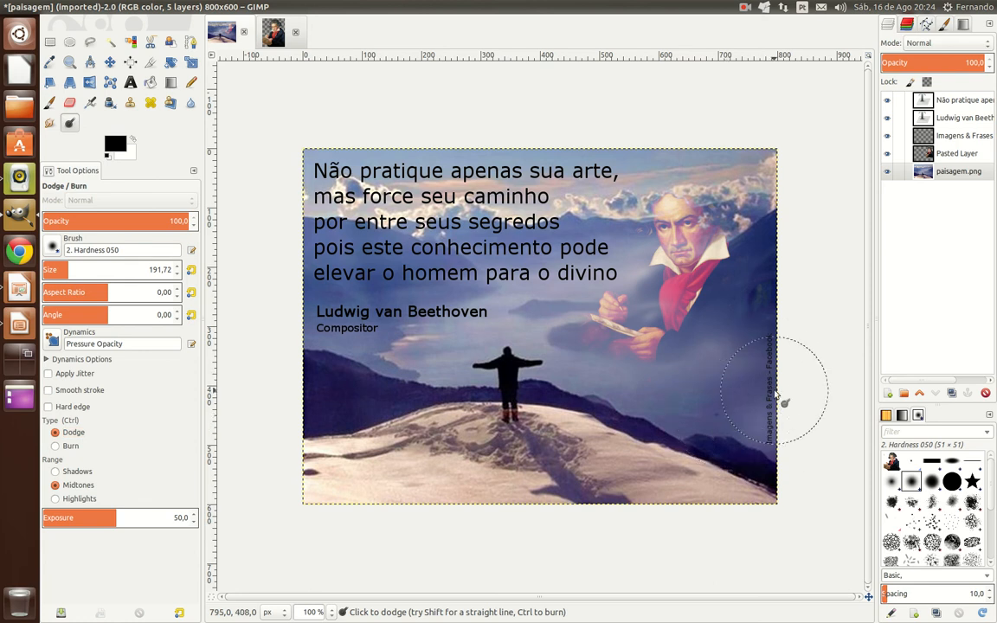